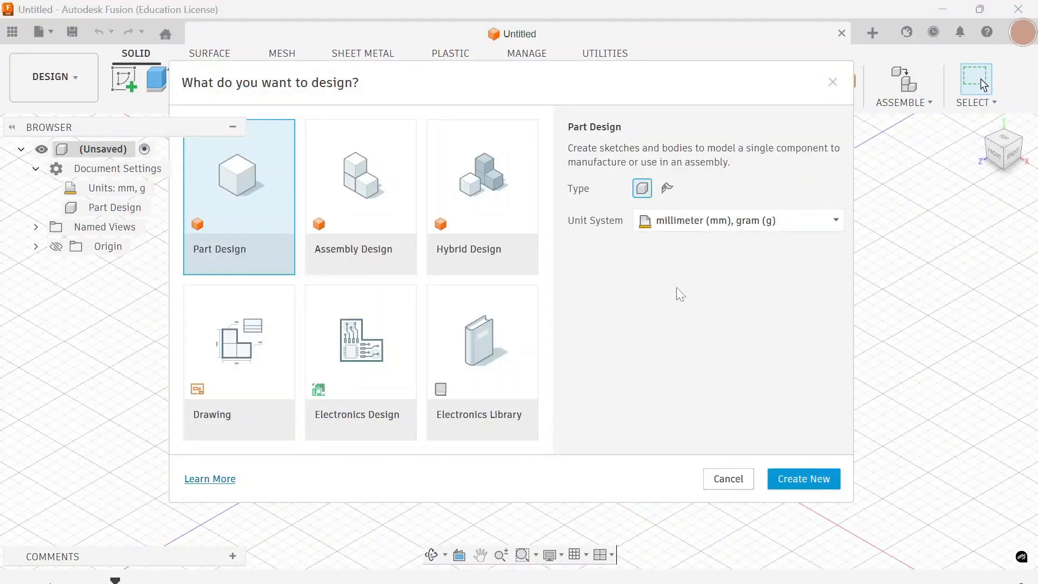
# Dismiss the new-design prompt without creating another design, and collapse the Browser and Comments panes.
pyautogui.moveTo(571, 83); pyautogui.dragTo(631, 82)
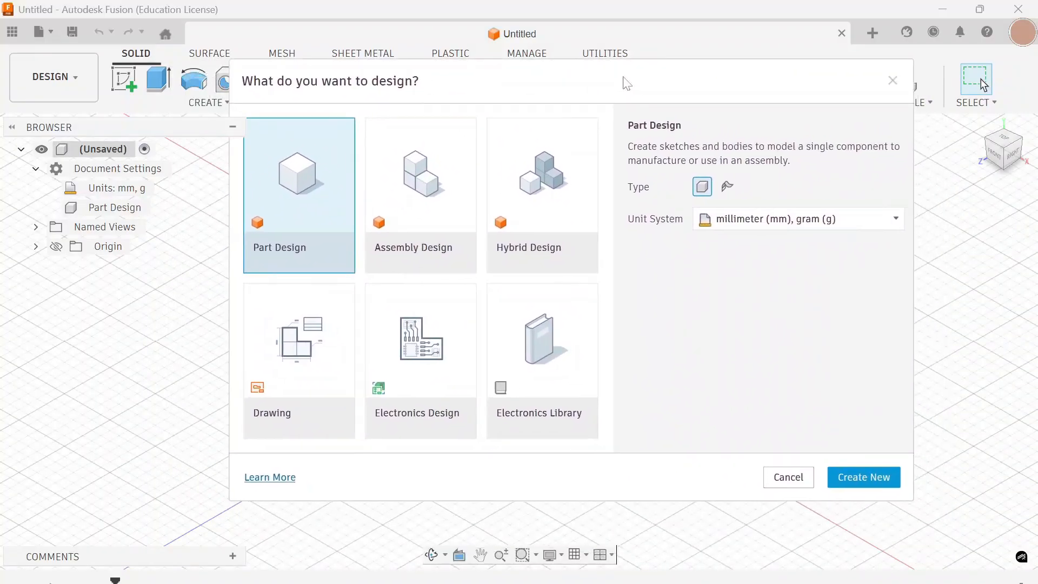
pyautogui.press('Escape')
pyautogui.click(12, 129)
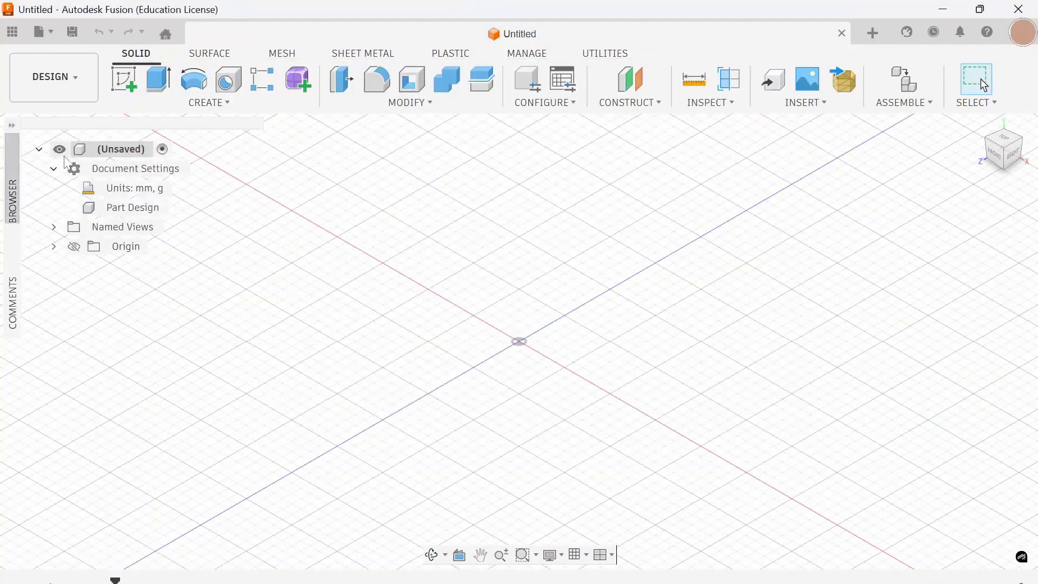
pyautogui.click(18, 289)
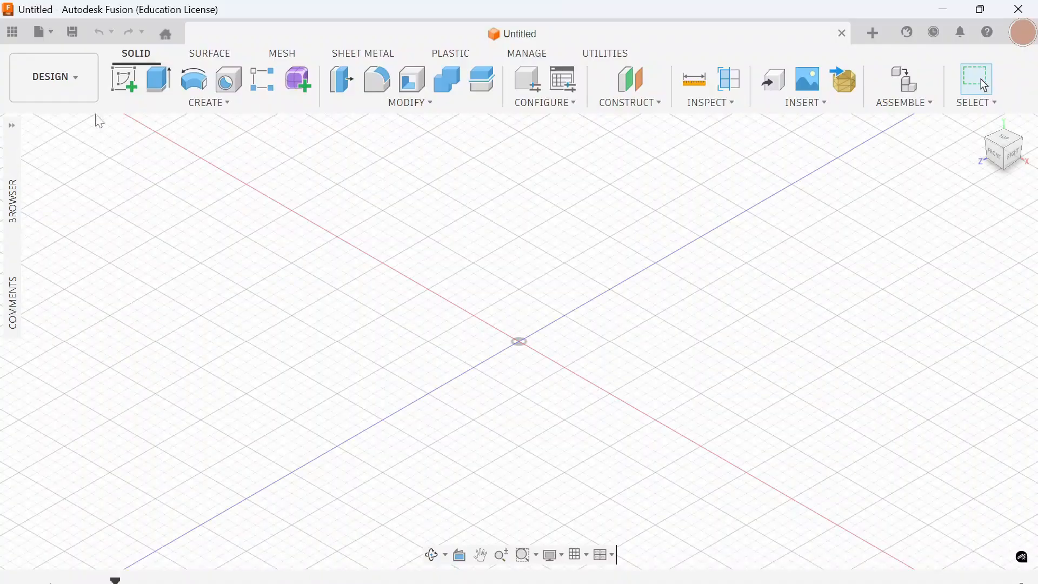
# Review the list of owned projects and the contents of the AllThingsCAD project.
pyautogui.click(13, 32)
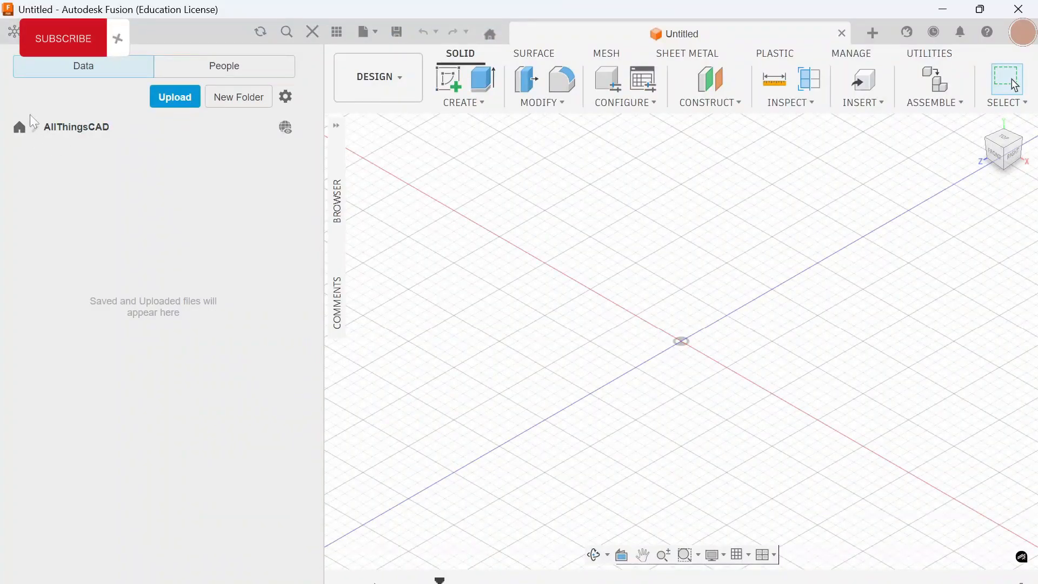
pyautogui.click(20, 128)
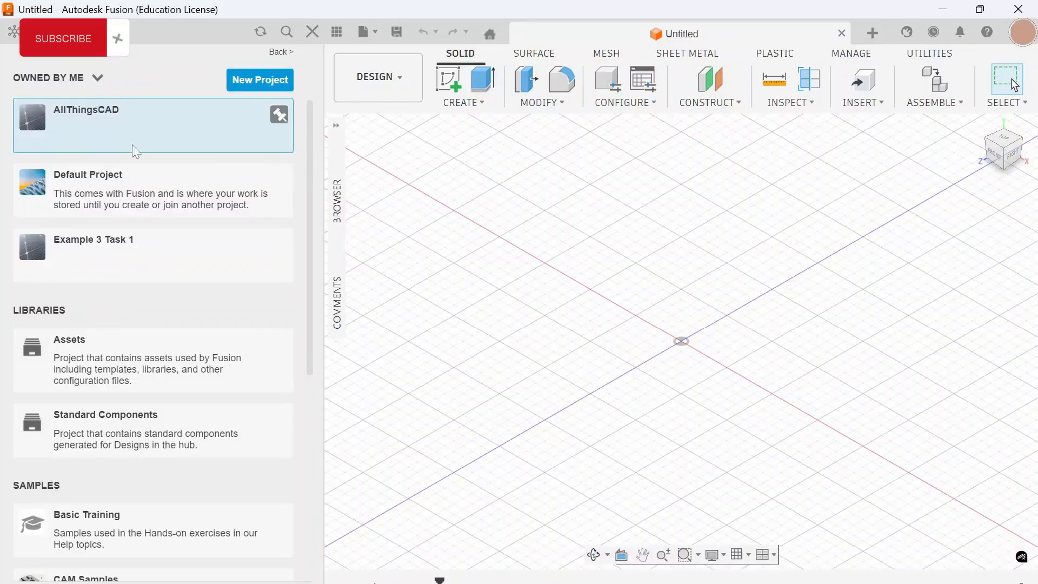
pyautogui.click(112, 130)
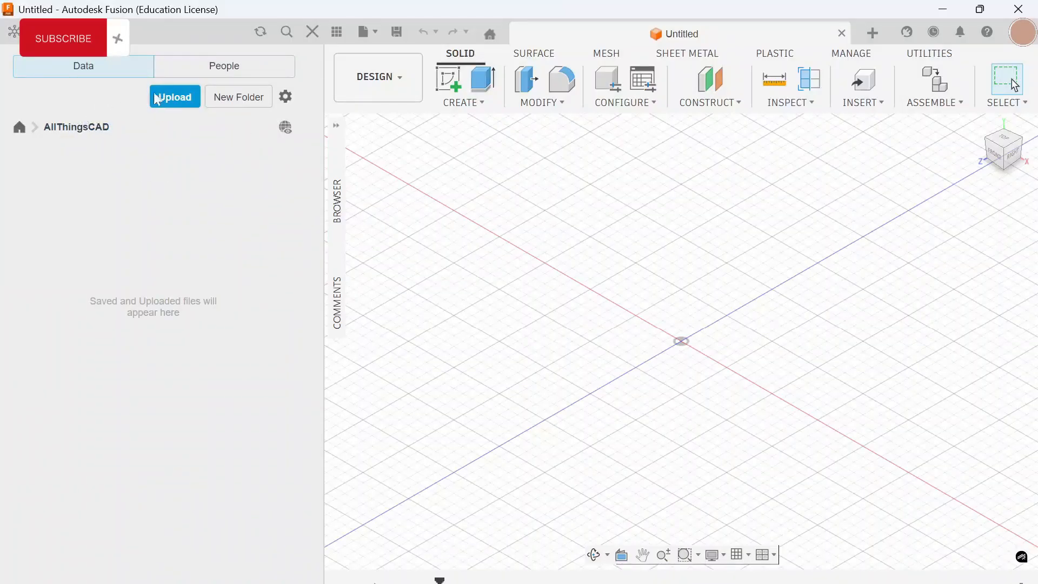
pyautogui.click(308, 37)
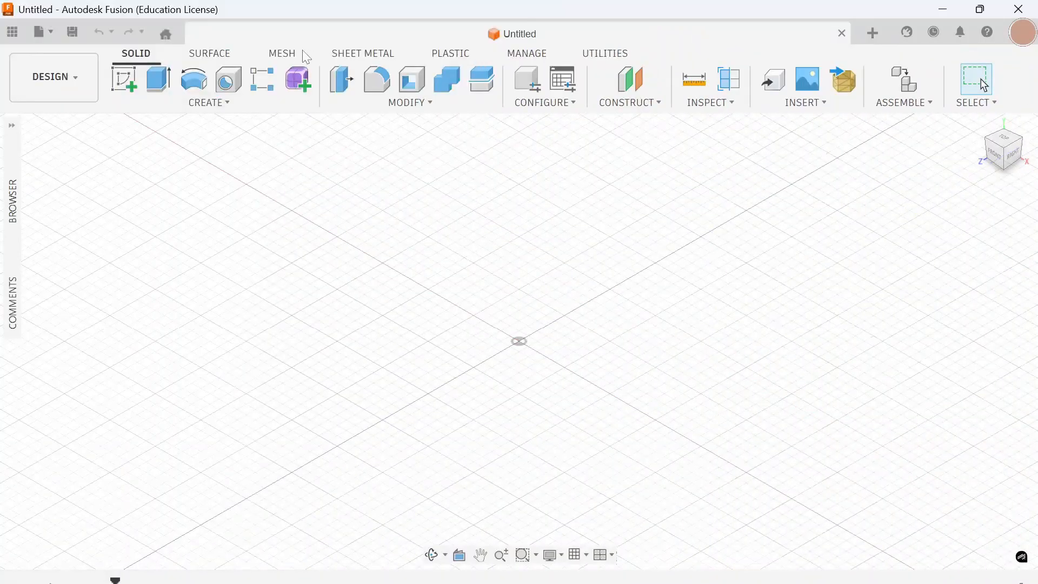
# Save the design as "Example 1" in the AllThingsCAD project and check for it among the project's files.
pyautogui.click(78, 31)
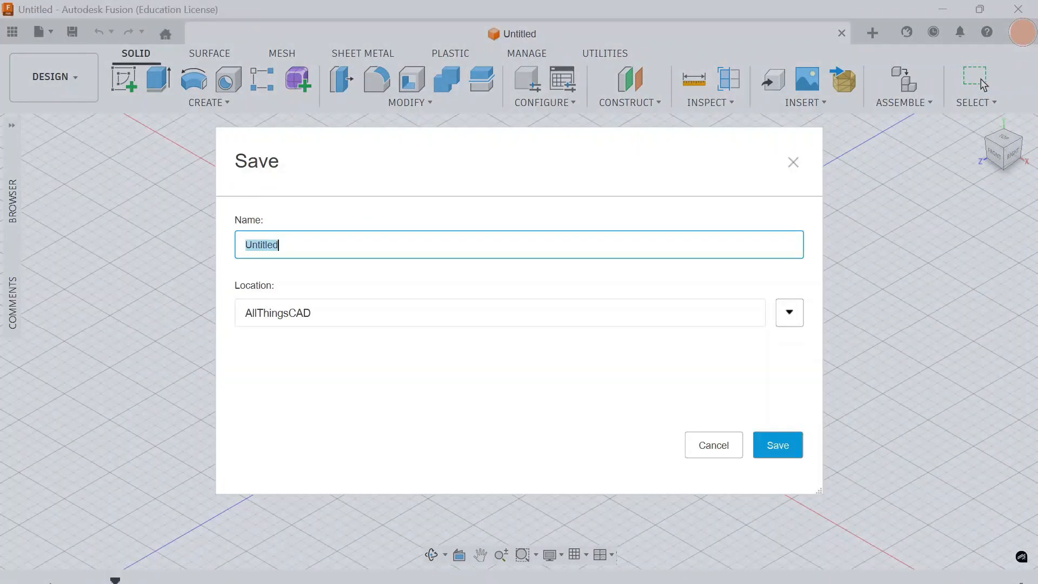
pyautogui.write('E')
pyautogui.click(761, 443)
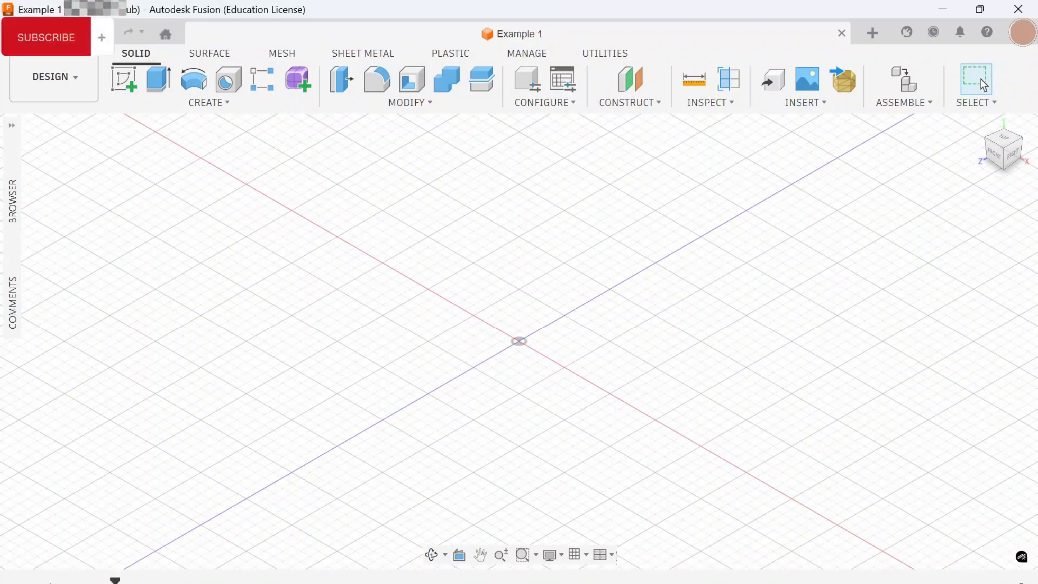
pyautogui.click(12, 31)
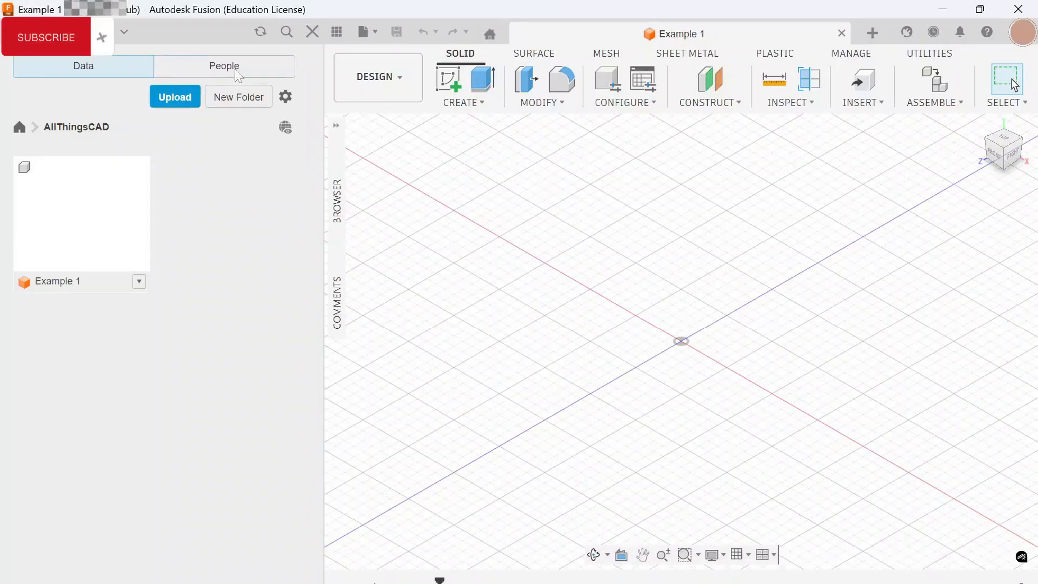
pyautogui.click(317, 31)
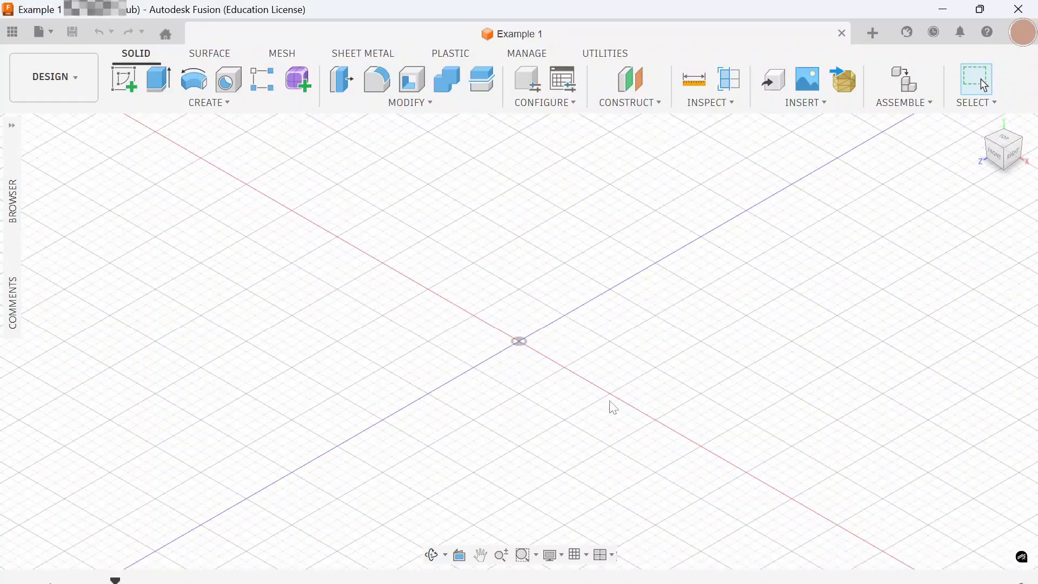
# Create a new sketch on the front (XY) origin plane and collapse the Sketch Palette.
pyautogui.moveTo(631, 363)
pyautogui.keyDown('shift'); pyautogui.mouseDown(button='middle')
pyautogui.moveTo(621, 335)
pyautogui.moveTo(603, 324)
pyautogui.moveTo(656, 341)
pyautogui.moveTo(644, 371)
pyautogui.moveTo(617, 350)
pyautogui.mouseUp(button='middle'); pyautogui.keyUp('shift')
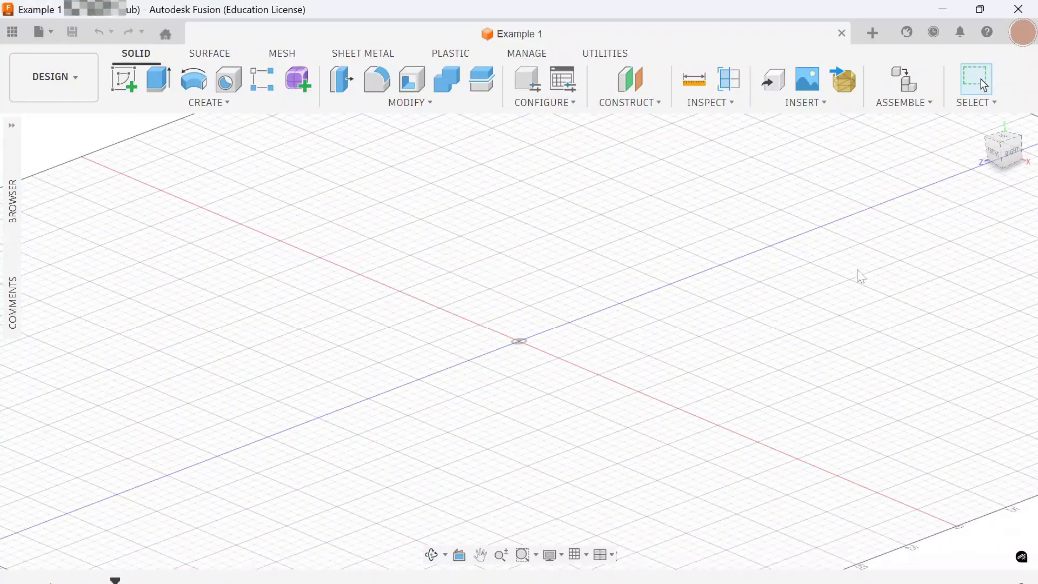
pyautogui.click(1004, 148)
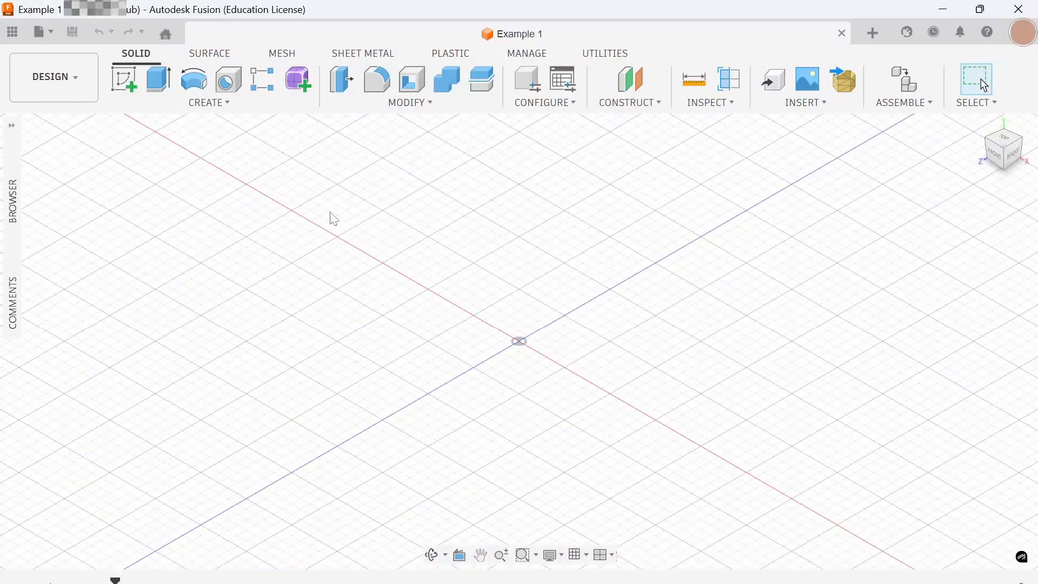
pyautogui.click(126, 82)
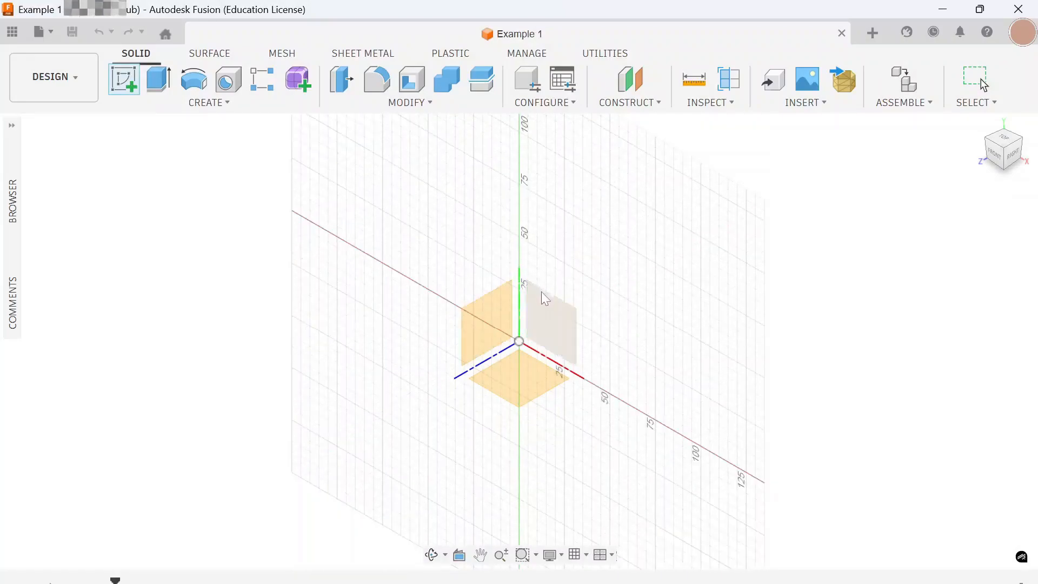
pyautogui.click(553, 327)
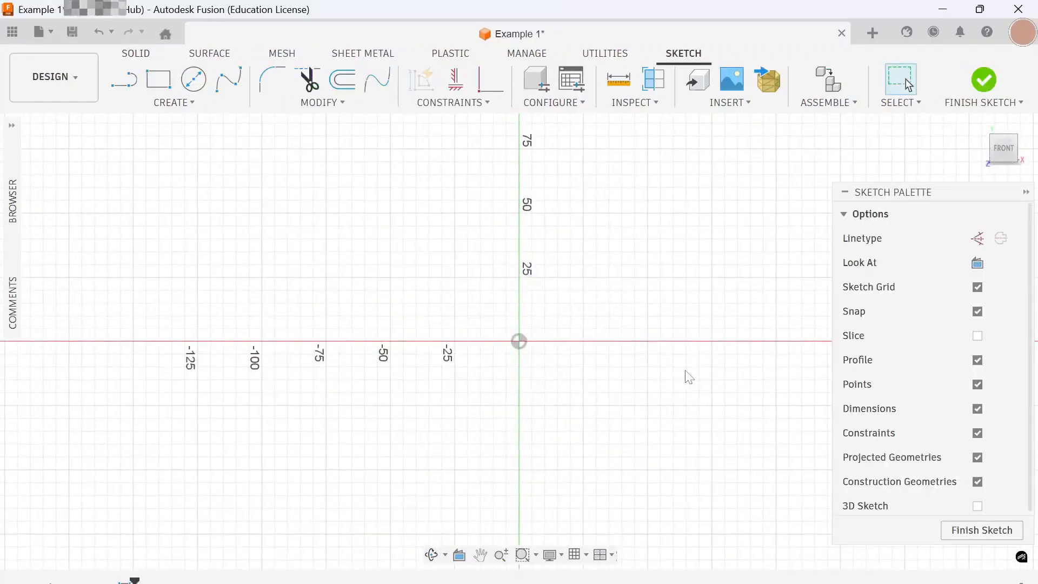
pyautogui.moveTo(1012, 136)
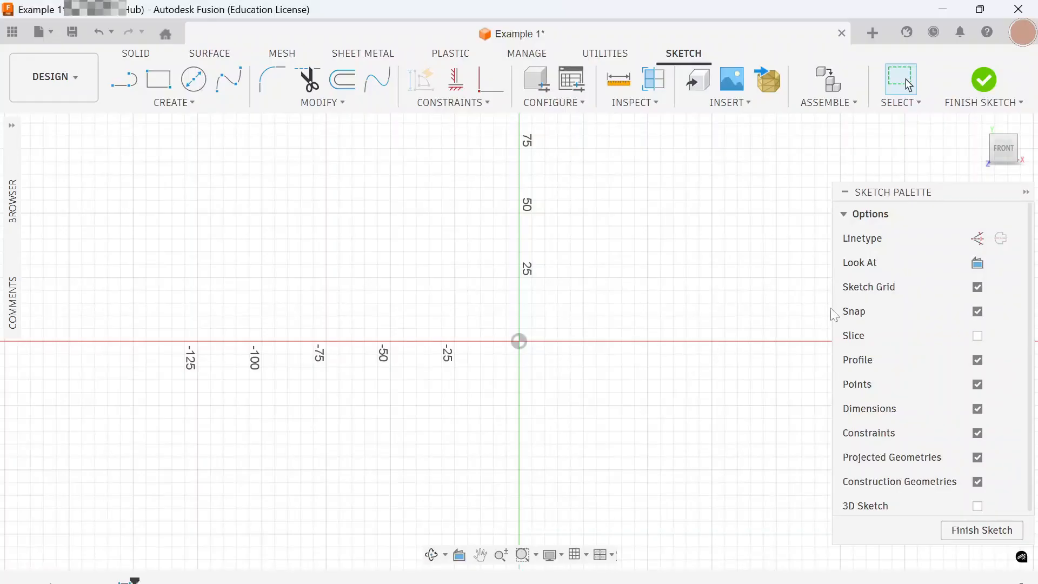
pyautogui.click(1025, 193)
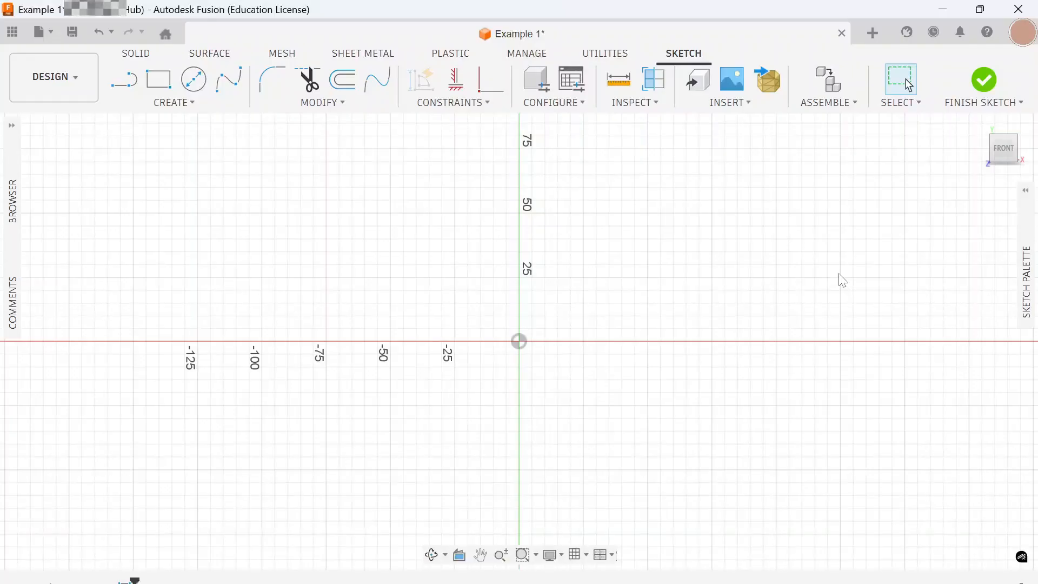
# Sketch a closed triangle with lines starting at the origin, reaching about 65 mm along the X axis.
pyautogui.click(130, 87)
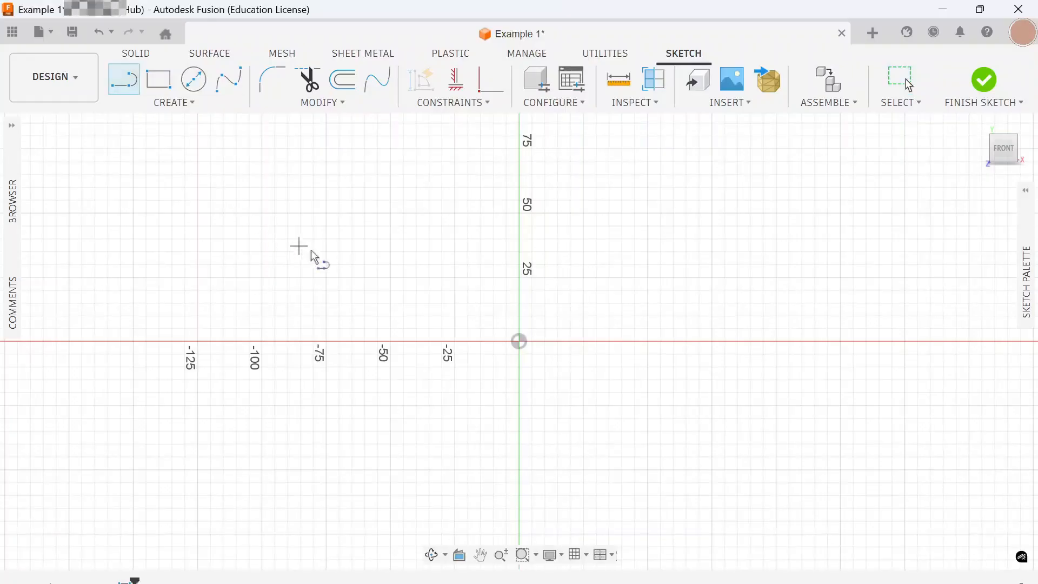
pyautogui.click(519, 341)
pyautogui.click(660, 290)
pyautogui.click(685, 398)
pyautogui.click(518, 342)
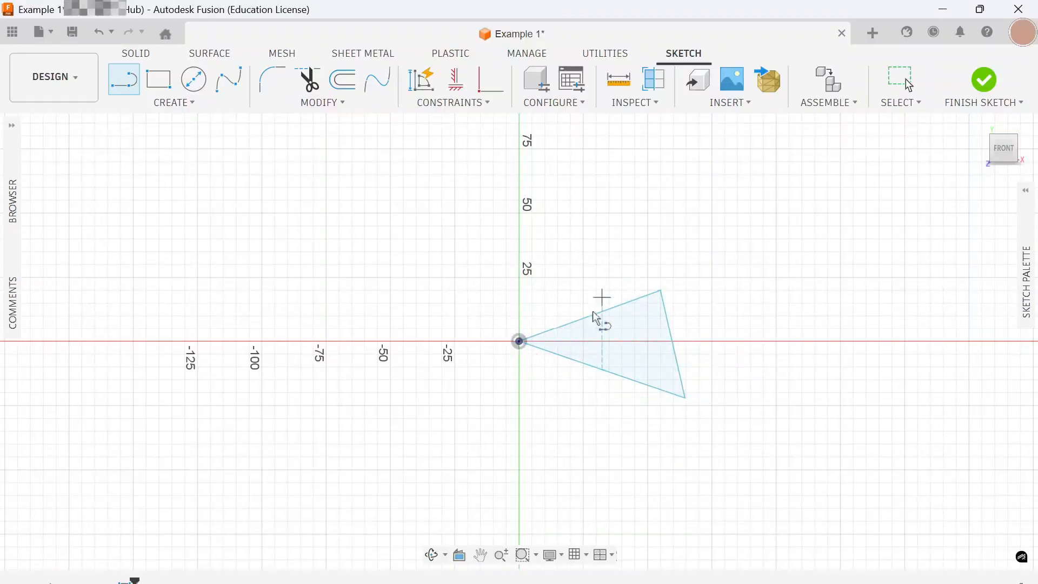
# Examine the triangle from other angles, leave the Line tool and return to the upright front view.
pyautogui.moveTo(748, 401)
pyautogui.keyDown('shift'); pyautogui.mouseDown(button='middle')
pyautogui.moveTo(672, 340)
pyautogui.moveTo(680, 400)
pyautogui.moveTo(757, 378)
pyautogui.moveTo(753, 445)
pyautogui.moveTo(647, 411)
pyautogui.moveTo(705, 412)
pyautogui.moveTo(751, 431)
pyautogui.moveTo(806, 396)
pyautogui.moveTo(790, 354)
pyautogui.moveTo(716, 385)
pyautogui.moveTo(762, 424)
pyautogui.moveTo(728, 357)
pyautogui.moveTo(698, 398)
pyautogui.moveTo(808, 393)
pyautogui.moveTo(802, 294)
pyautogui.moveTo(719, 262)
pyautogui.moveTo(582, 277)
pyautogui.moveTo(562, 215)
pyautogui.moveTo(663, 160)
pyautogui.moveTo(737, 155)
pyautogui.moveTo(805, 172)
pyautogui.moveTo(934, 285)
pyautogui.moveTo(931, 352)
pyautogui.moveTo(808, 357)
pyautogui.mouseUp(button='middle'); pyautogui.keyUp('shift')
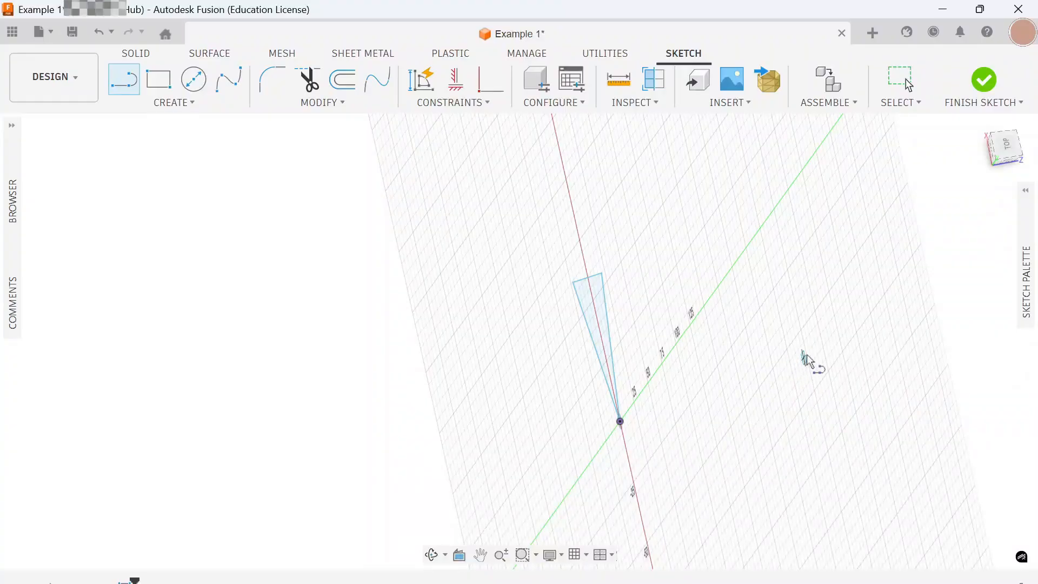
pyautogui.click(1013, 154)
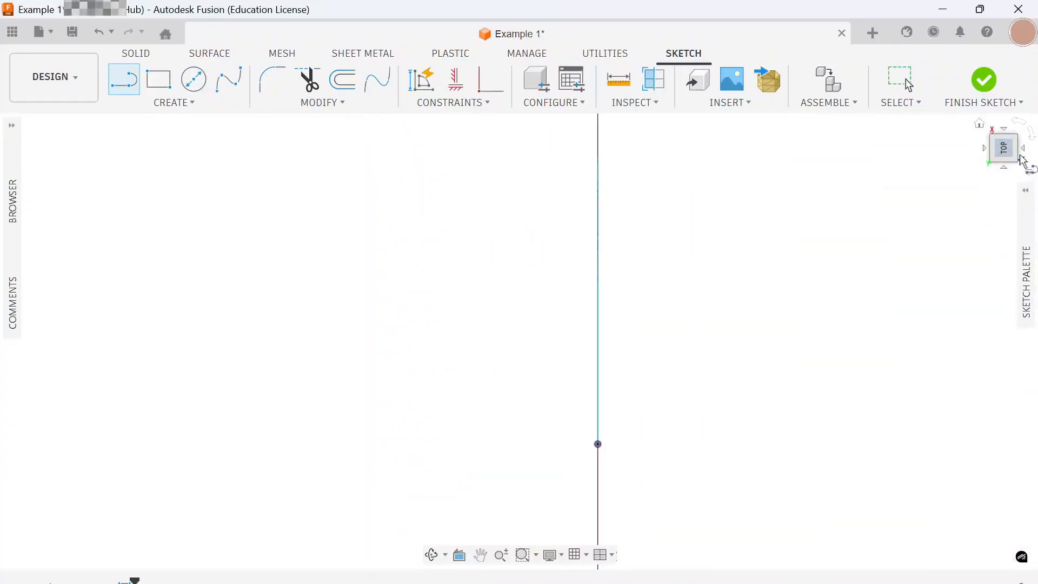
pyautogui.click(1025, 156)
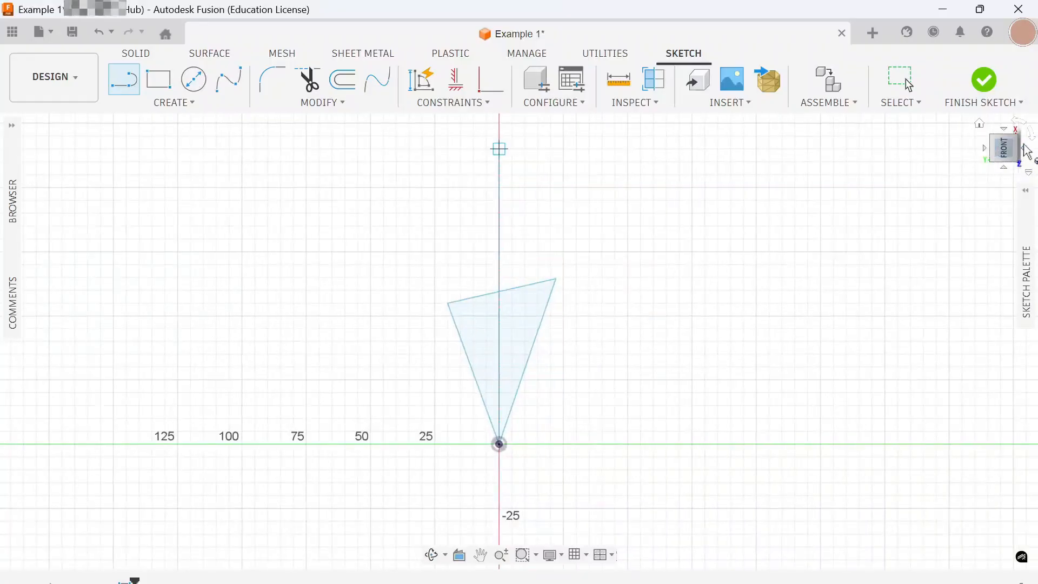
pyautogui.click(1024, 122)
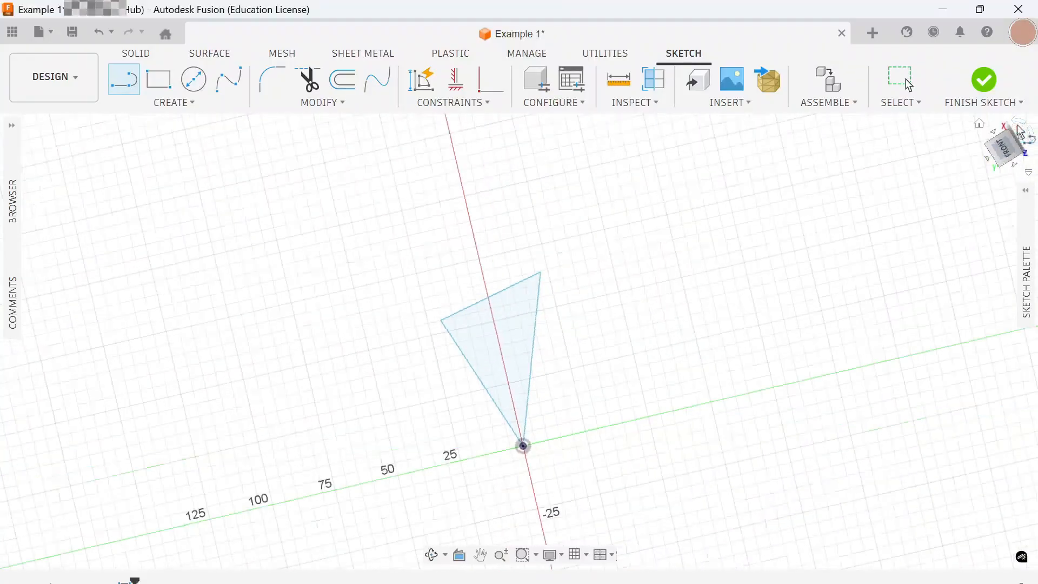
pyautogui.click(1032, 130)
pyautogui.click(1031, 130)
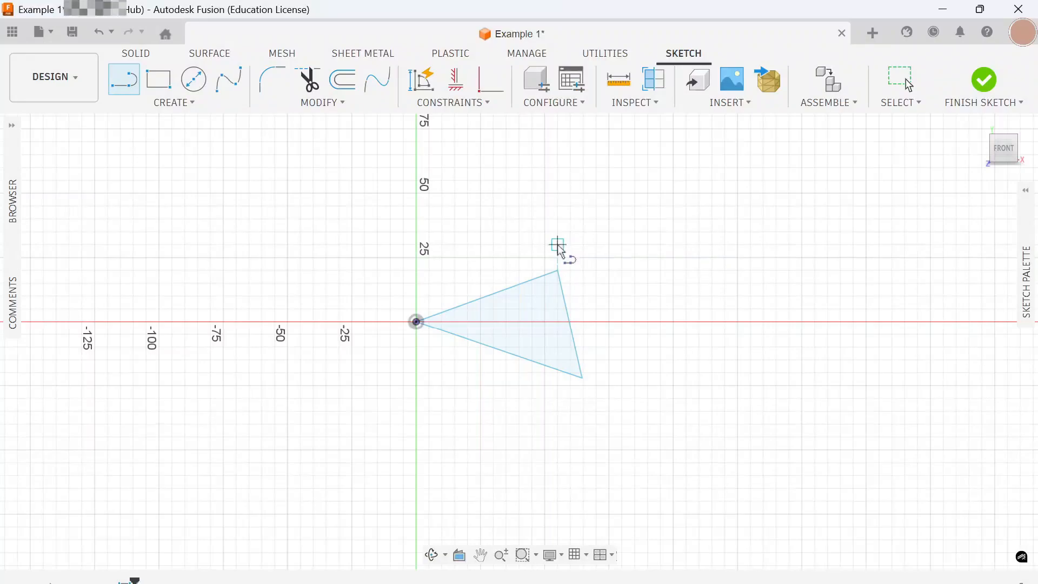
pyautogui.press('Escape')
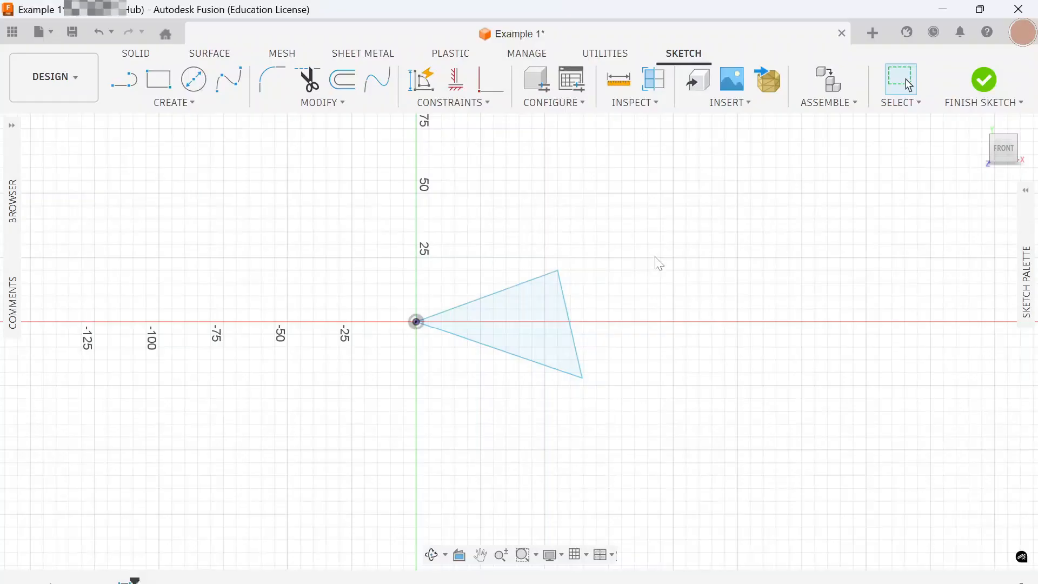
pyautogui.moveTo(653, 256)
pyautogui.keyDown('shift'); pyautogui.mouseDown(button='middle')
pyautogui.moveTo(503, 276)
pyautogui.moveTo(648, 252)
pyautogui.moveTo(658, 266)
pyautogui.moveTo(666, 259)
pyautogui.moveTo(651, 254)
pyautogui.moveTo(651, 266)
pyautogui.moveTo(730, 260)
pyautogui.moveTo(642, 297)
pyautogui.moveTo(726, 283)
pyautogui.moveTo(525, 337)
pyautogui.moveTo(744, 275)
pyautogui.mouseUp(button='middle'); pyautogui.keyUp('shift')
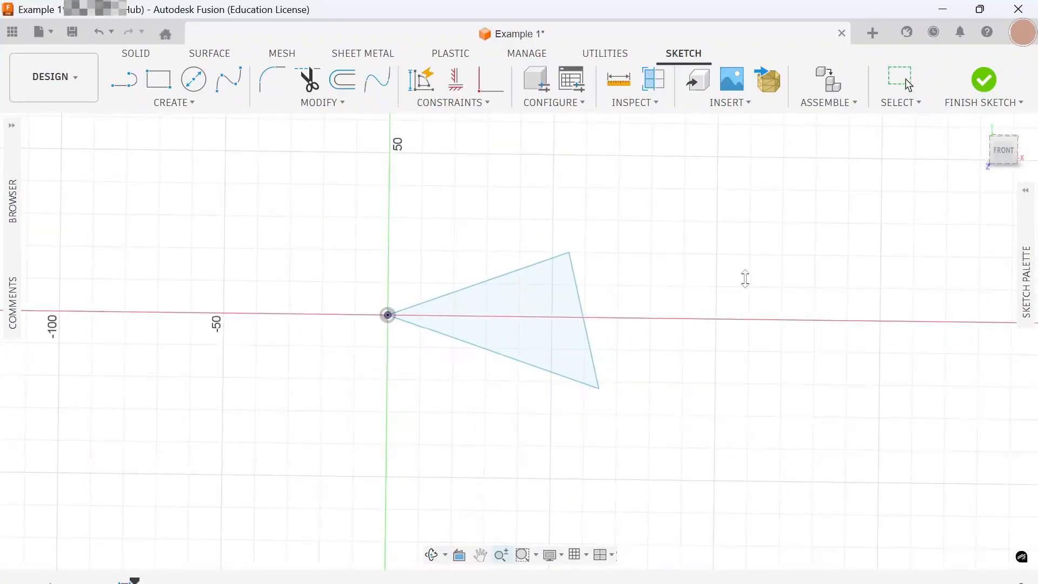
pyautogui.click(1003, 149)
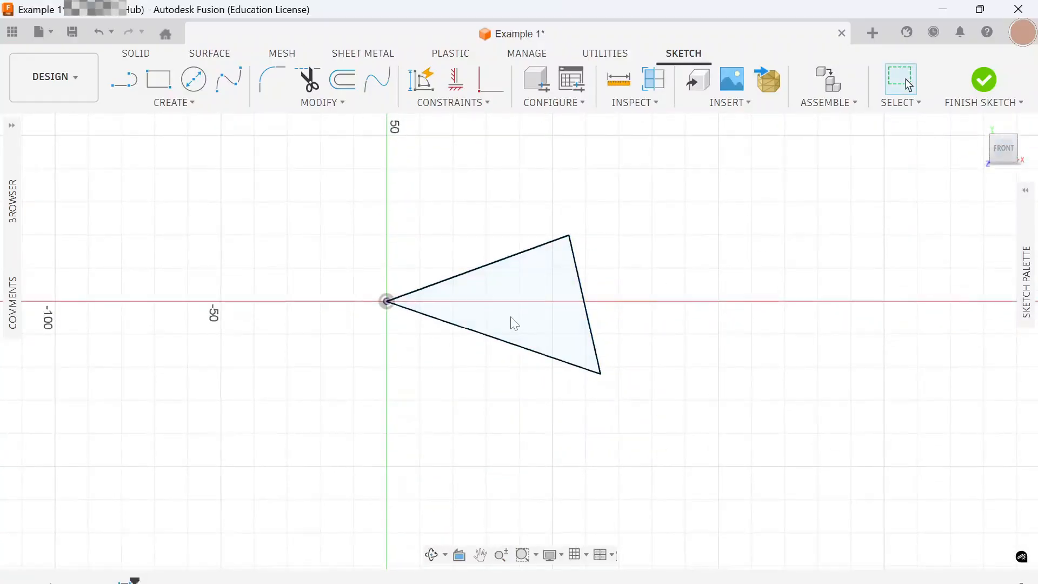
# Select the whole triangle, including its lines and points, and delete it from the sketch.
pyautogui.scroll(-3, 512, 323)
pyautogui.moveTo(593, 383); pyautogui.dragTo(400, 254)
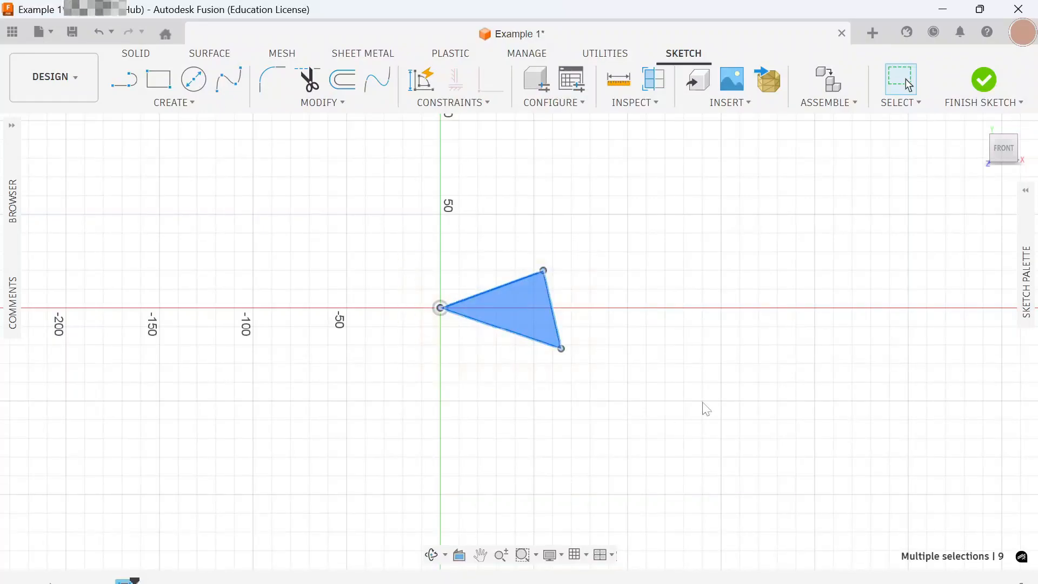
pyautogui.rightClick(613, 244)
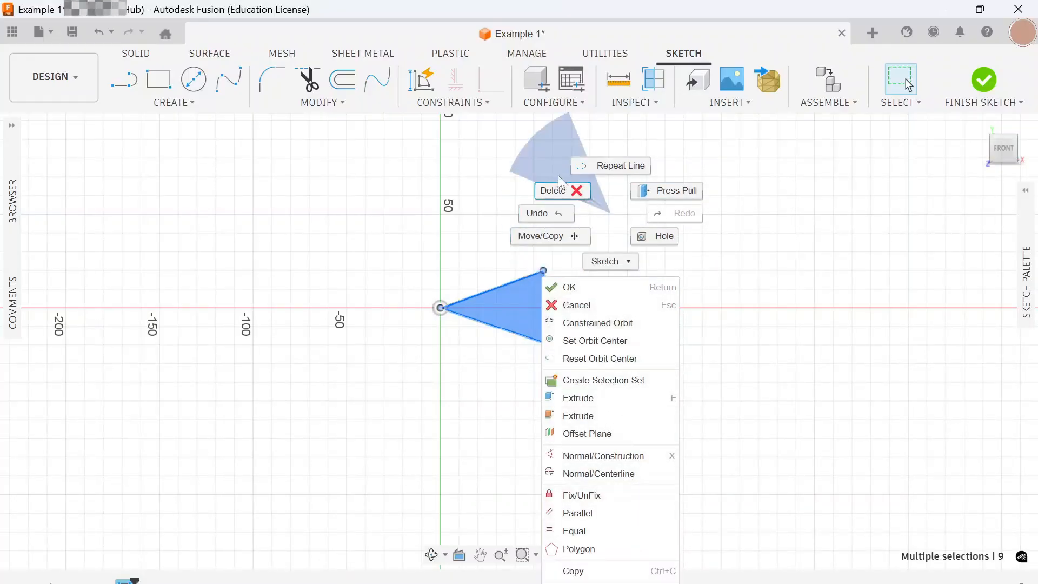
pyautogui.click(562, 192)
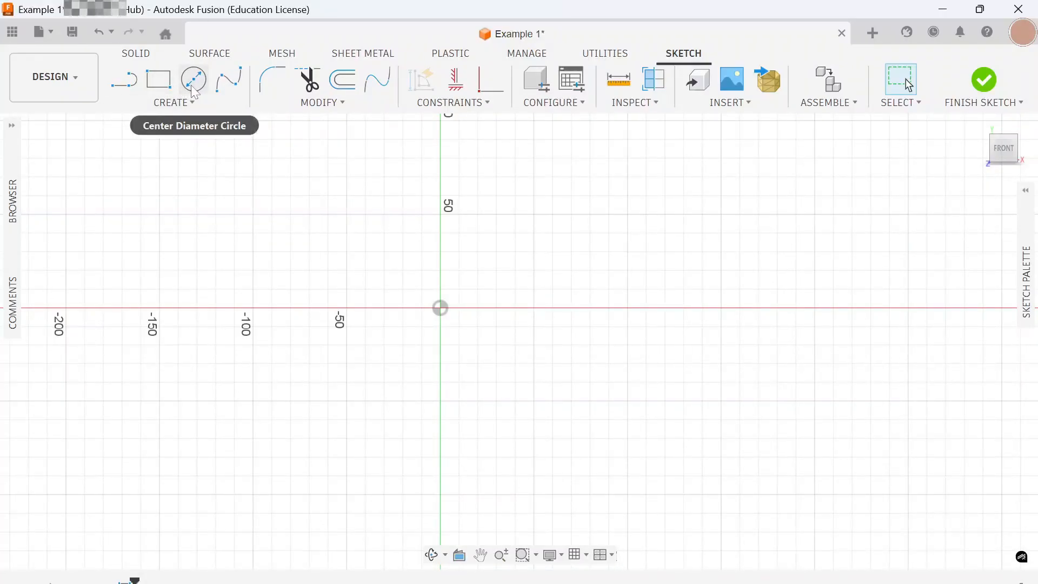
pyautogui.click(236, 87)
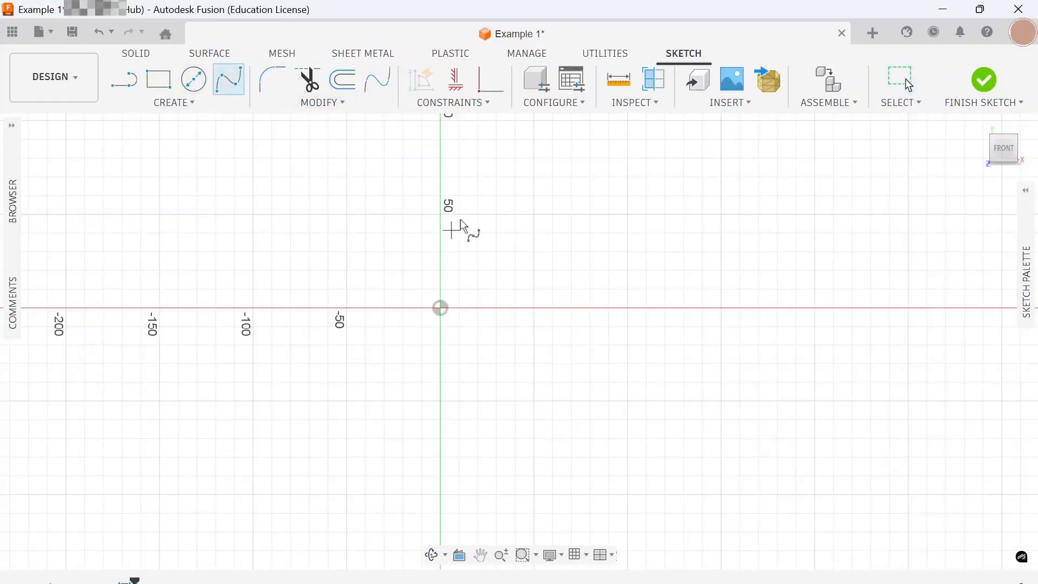
pyautogui.click(533, 181)
pyautogui.click(580, 324)
pyautogui.click(443, 237)
pyautogui.click(344, 340)
pyautogui.click(538, 473)
pyautogui.click(665, 382)
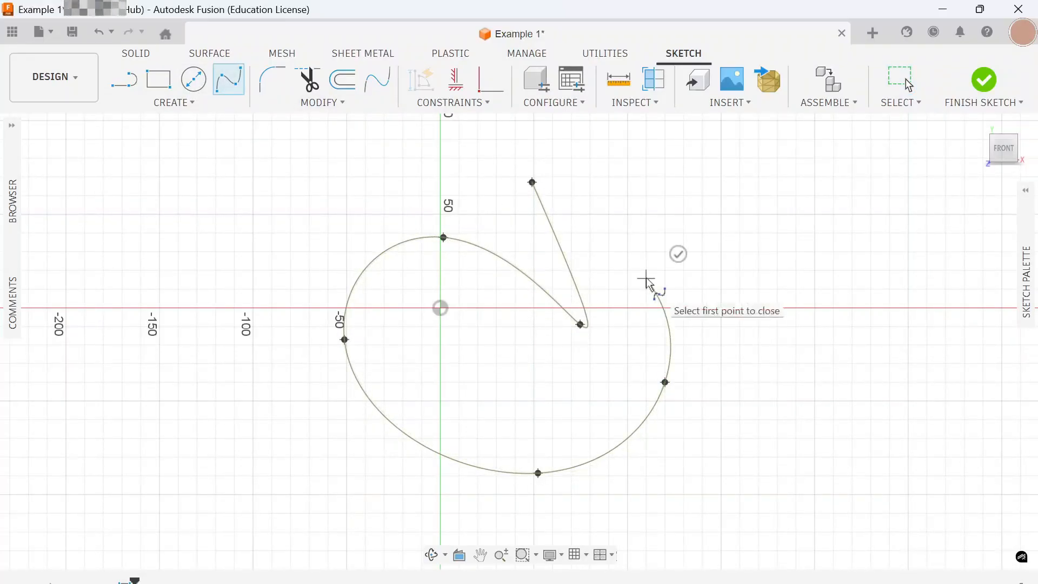
pyautogui.press('Escape')
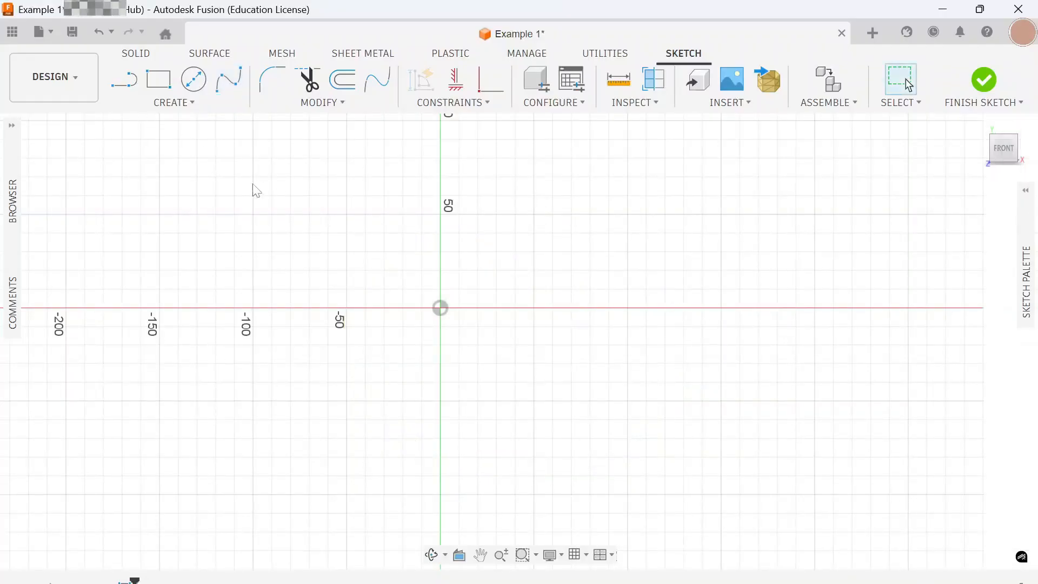
# Sketch a 2-Point Rectangle that encloses the origin, running from the upper-left of it to the lower-right, and leave the tool.
pyautogui.click(176, 103)
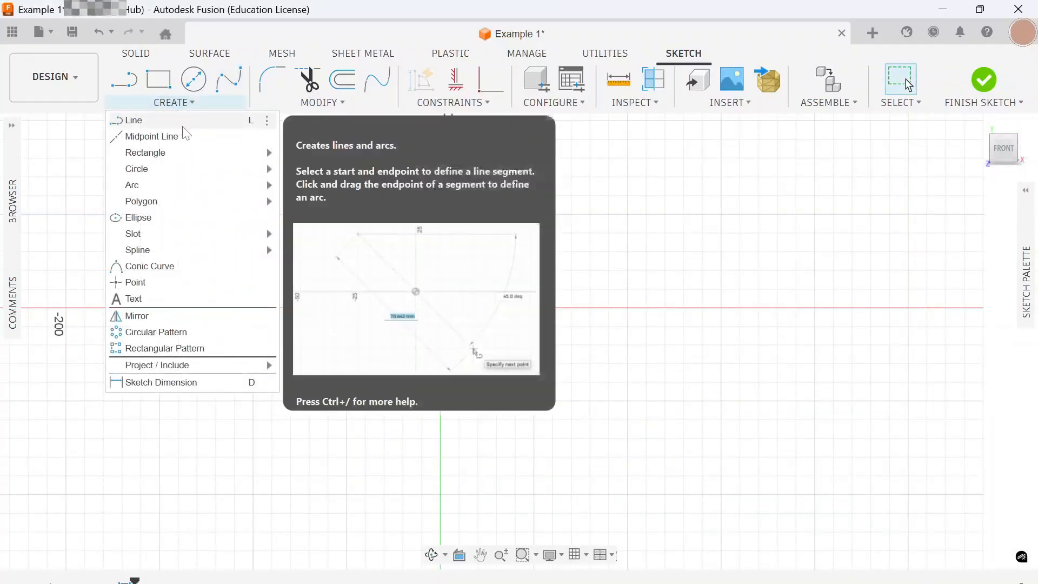
pyautogui.moveTo(206, 153)
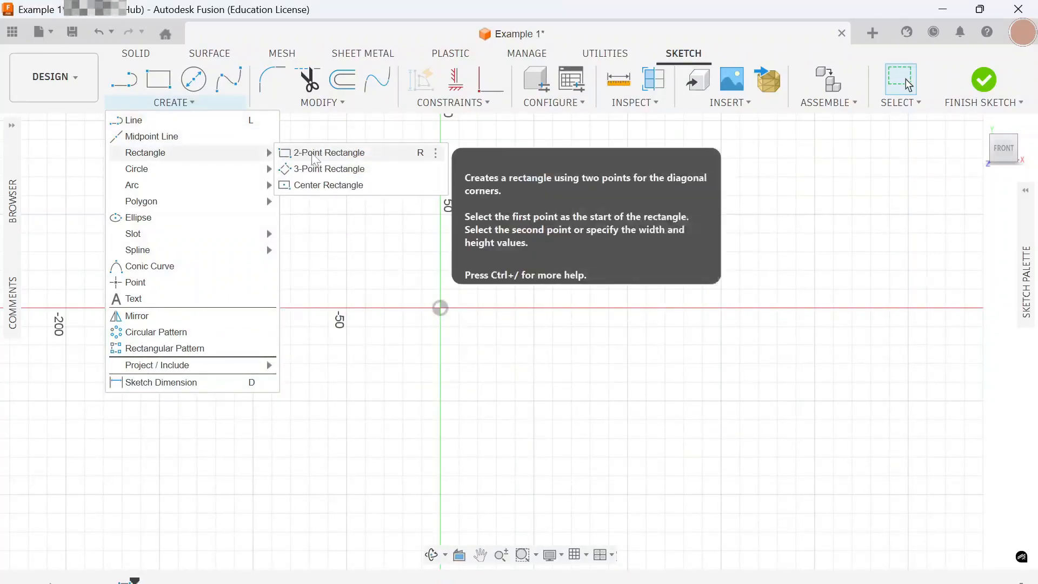
pyautogui.click(313, 152)
pyautogui.click(333, 171)
pyautogui.click(601, 368)
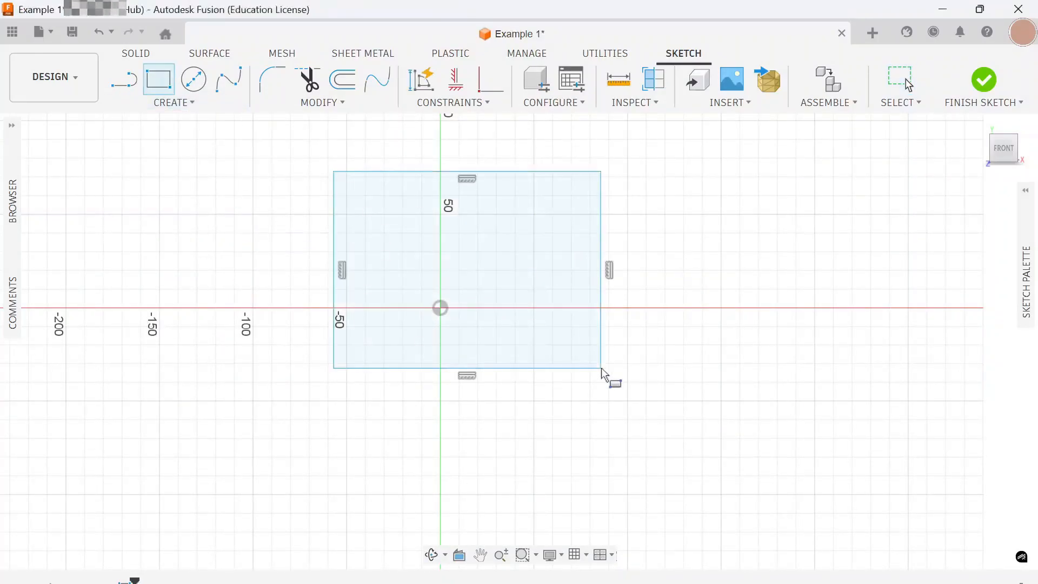
pyautogui.press('Escape')
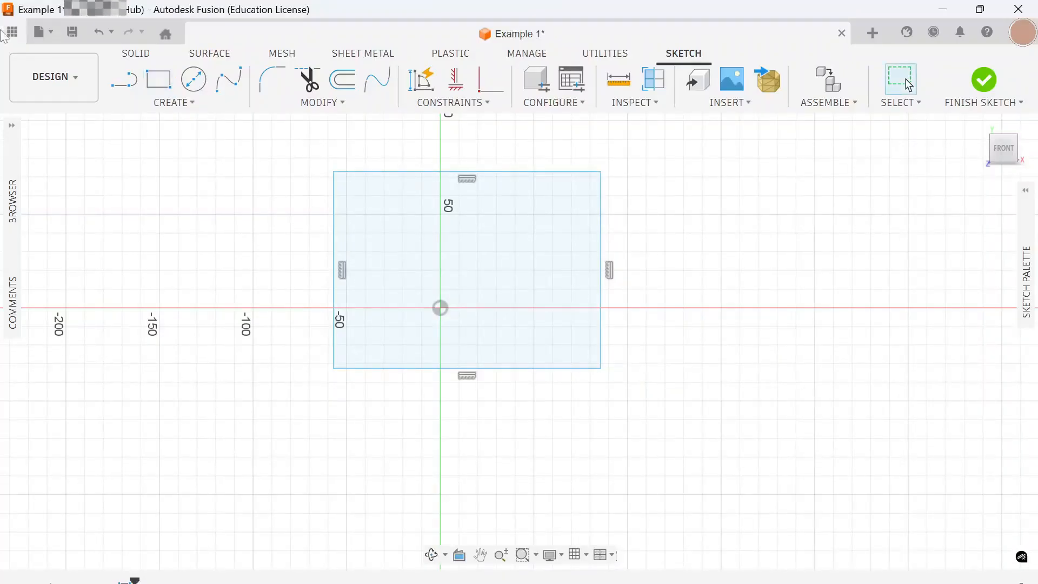
# Sketch a Center Rectangle slightly overlapping the first rectangle on its upper-right side, and undo both rectangles.
pyautogui.click(204, 106)
pyautogui.moveTo(232, 153)
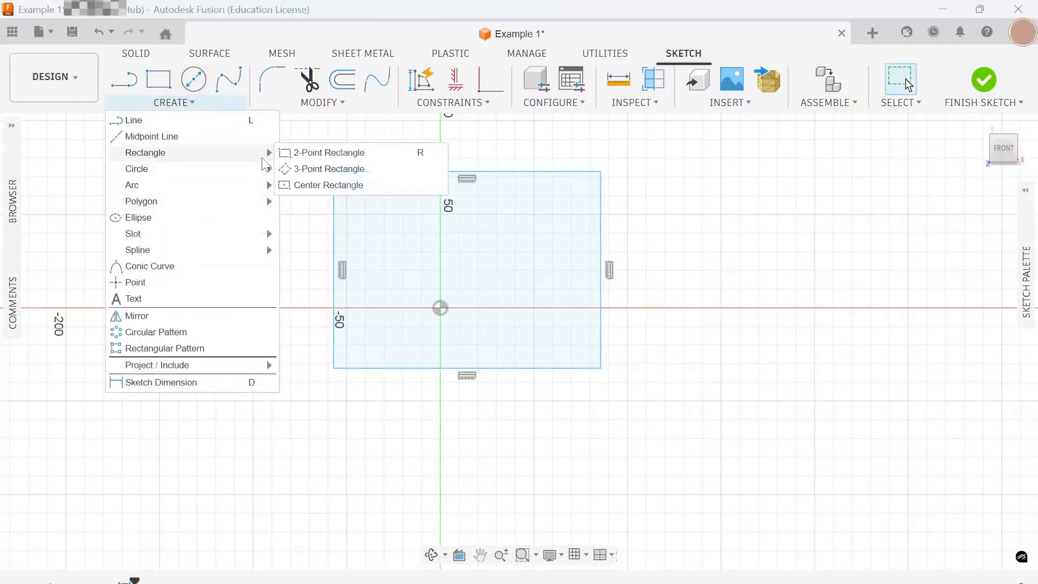
pyautogui.click(323, 185)
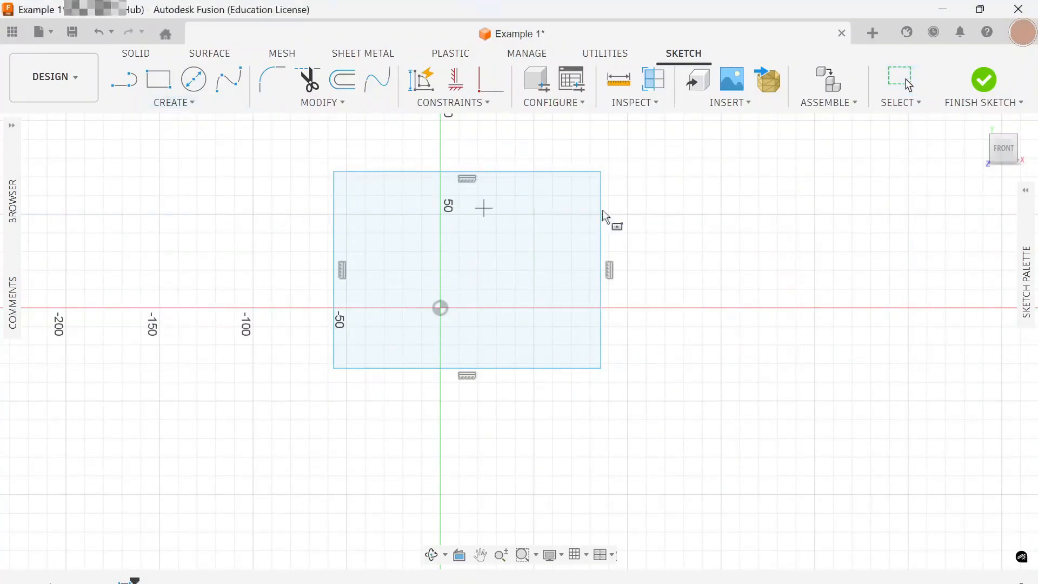
pyautogui.click(729, 209)
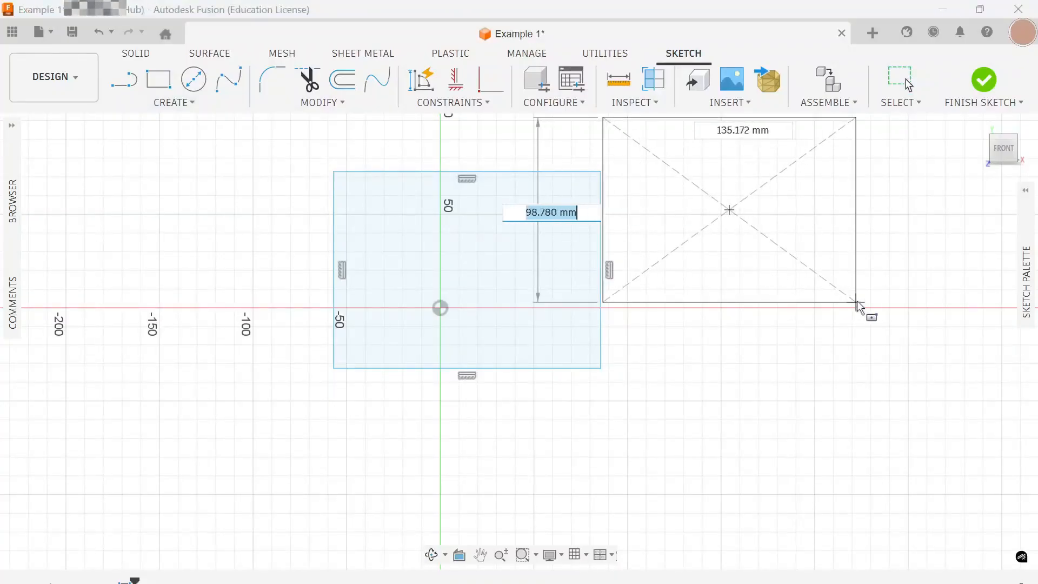
pyautogui.click(864, 296)
pyautogui.press('Escape')
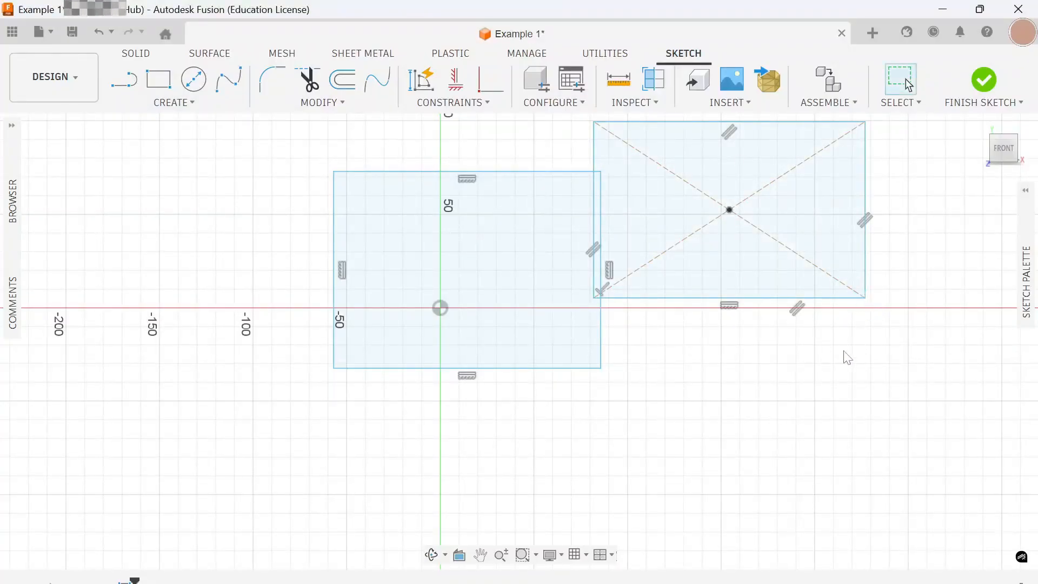
pyautogui.click(98, 31)
pyautogui.click(98, 31)
# Examine the circle variants offered among the sketch creation tools without starting any of them.
pyautogui.click(170, 102)
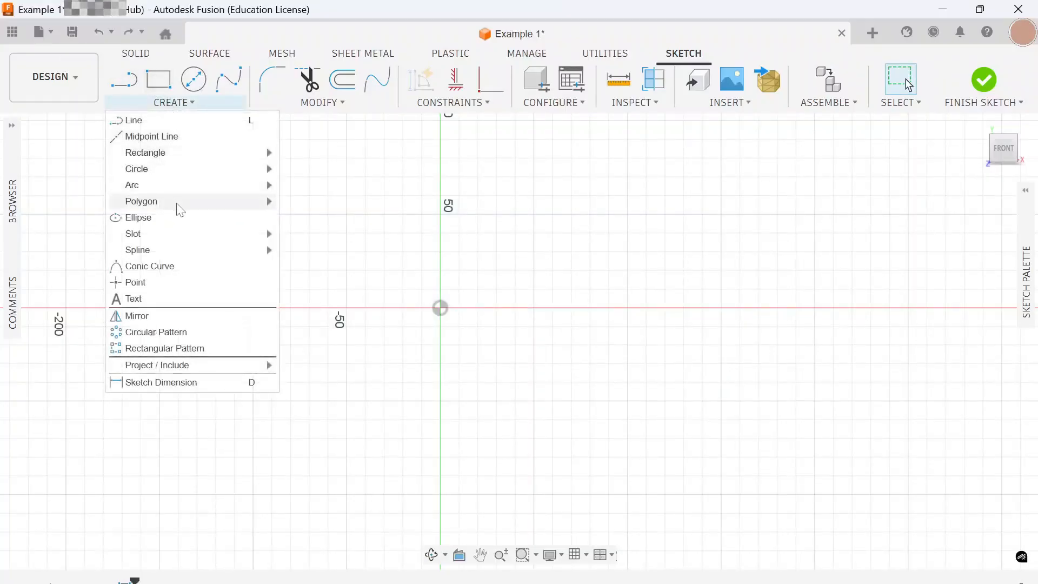
pyautogui.moveTo(190, 170)
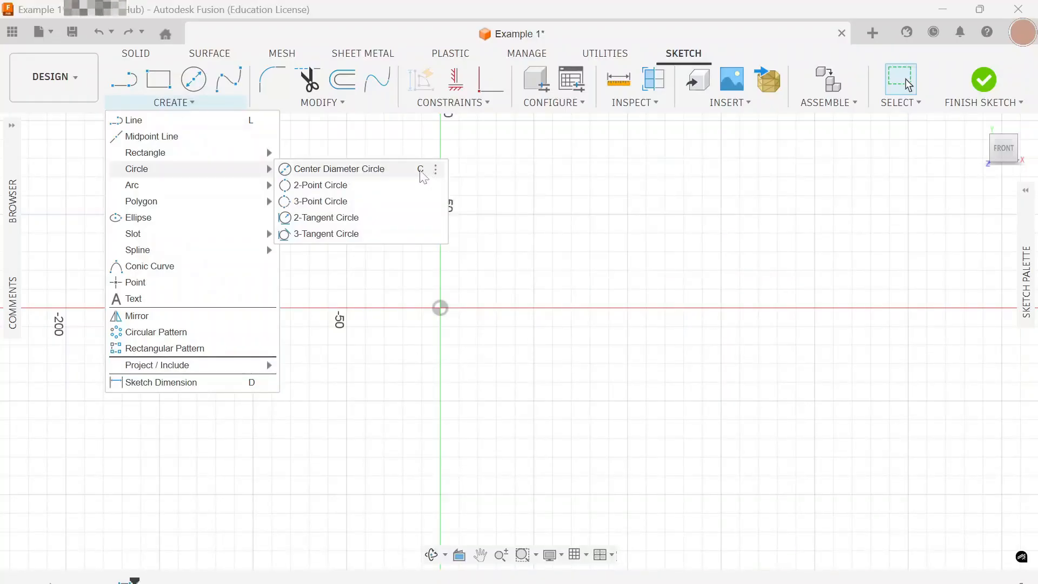
pyautogui.moveTo(254, 153)
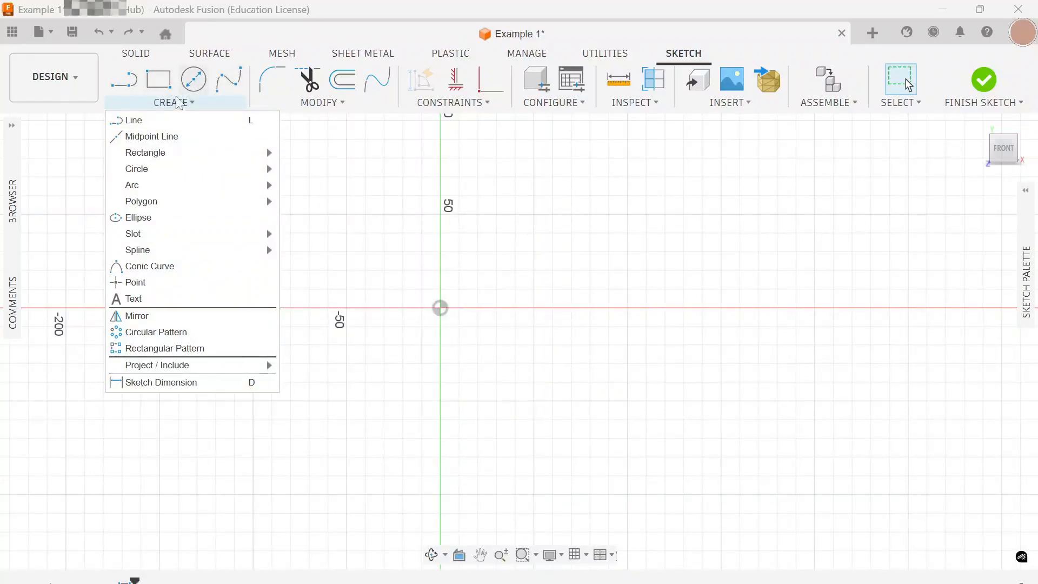
pyautogui.click(388, 206)
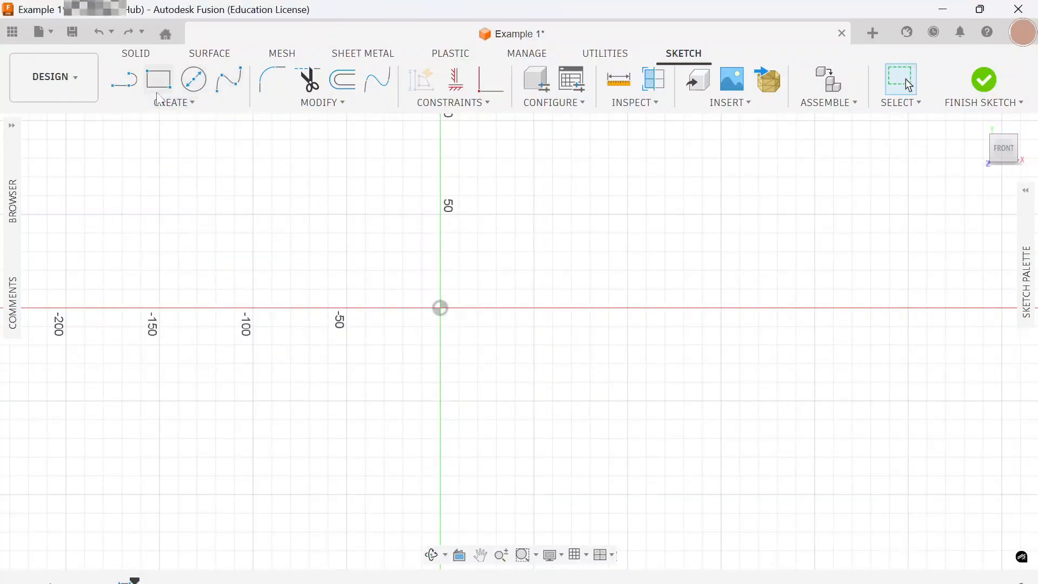
pyautogui.click(174, 104)
pyautogui.moveTo(266, 169)
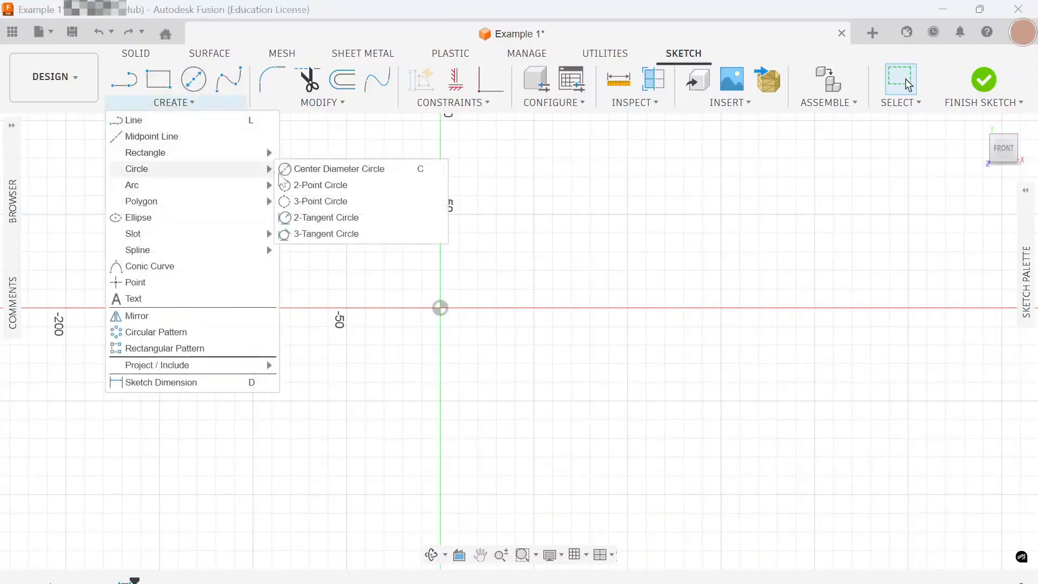
pyautogui.click(436, 187)
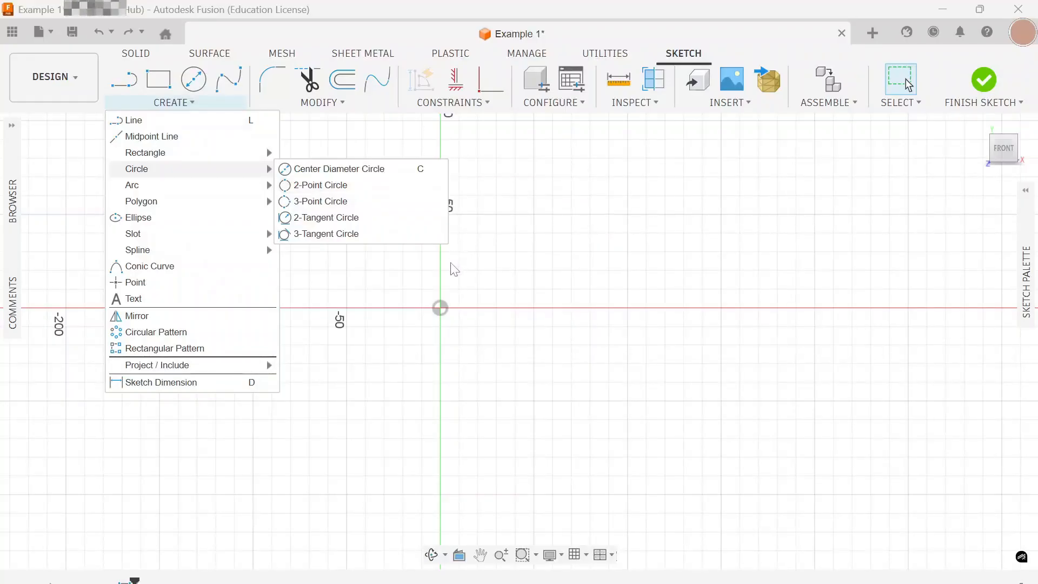
pyautogui.click(401, 294)
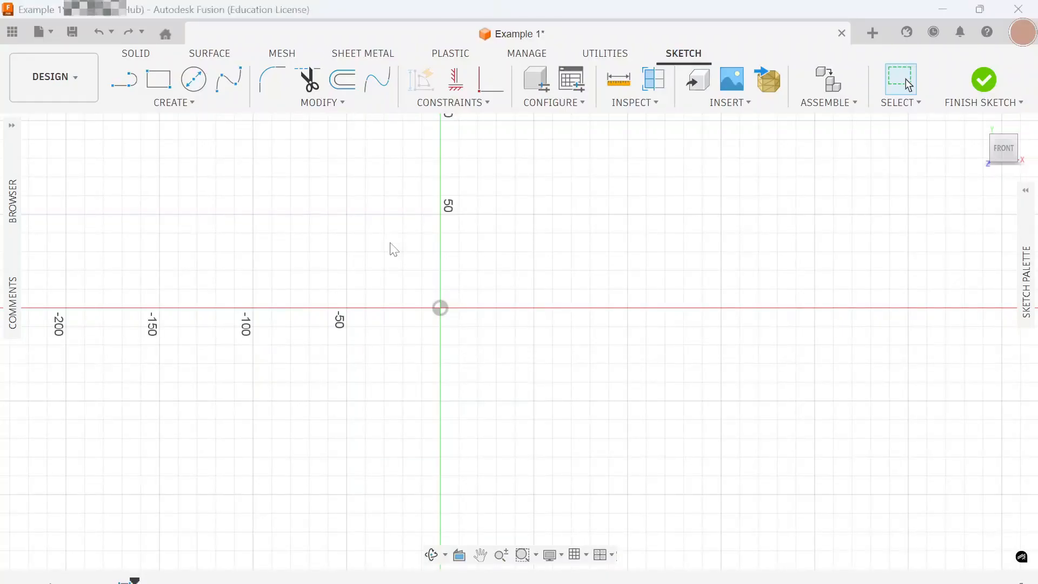
# Draw a single slanted line above the positive X axis with the Line tool found through the Sketch Shortcuts search, and undo it.
pyautogui.press('s')
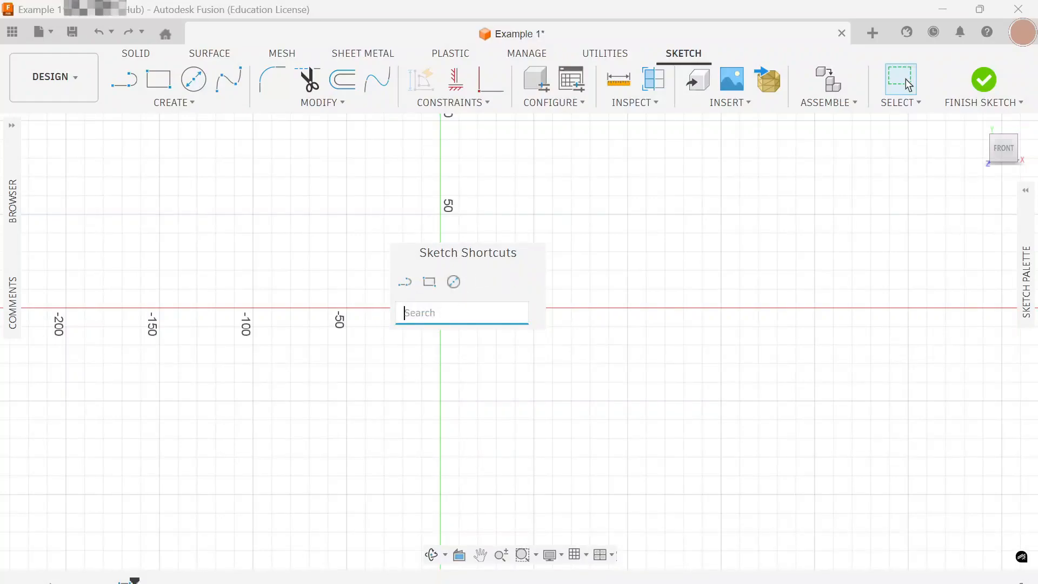
pyautogui.press('s')
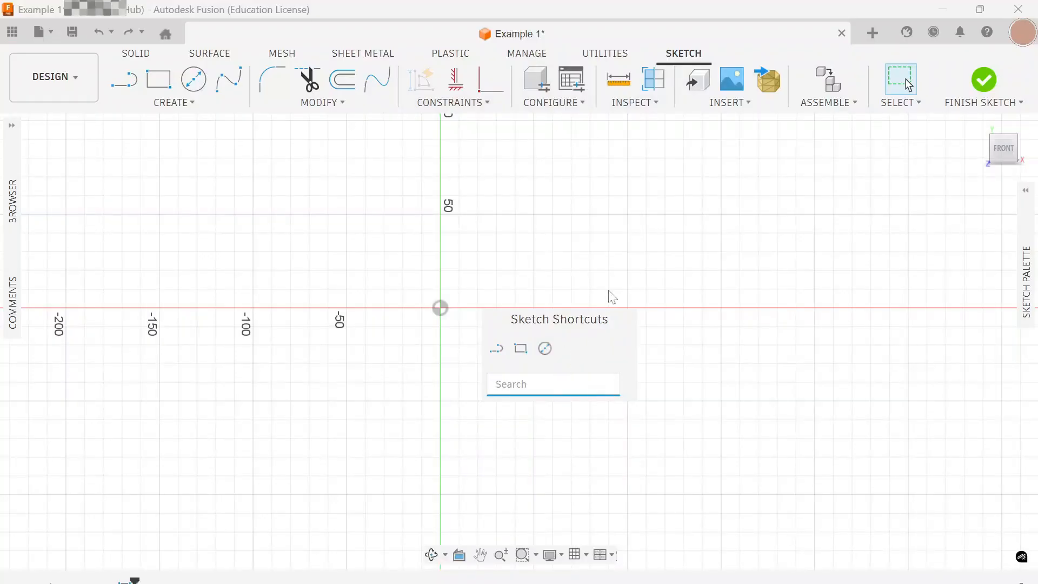
pyautogui.write('l')
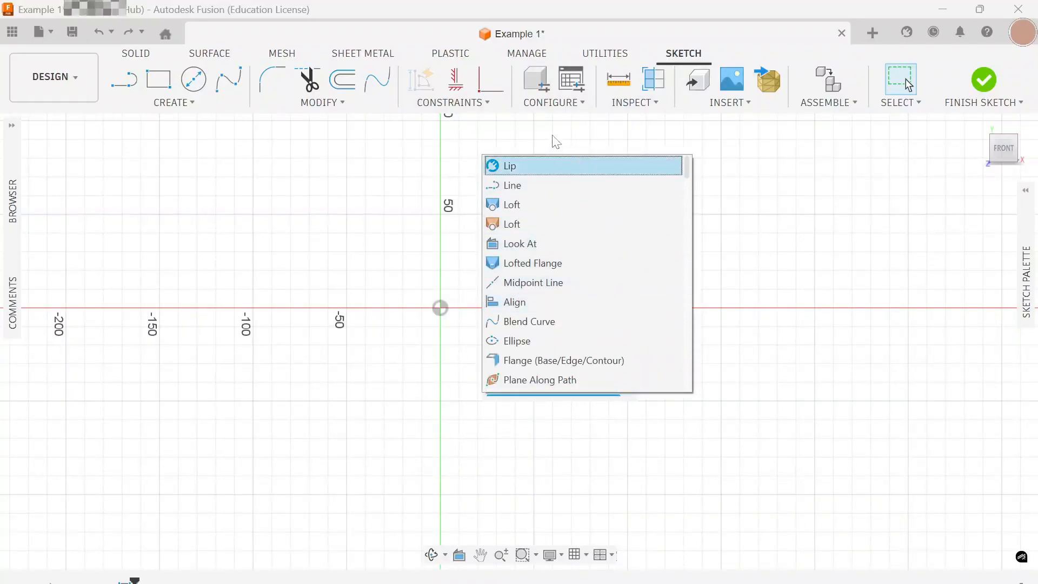
pyautogui.click(551, 187)
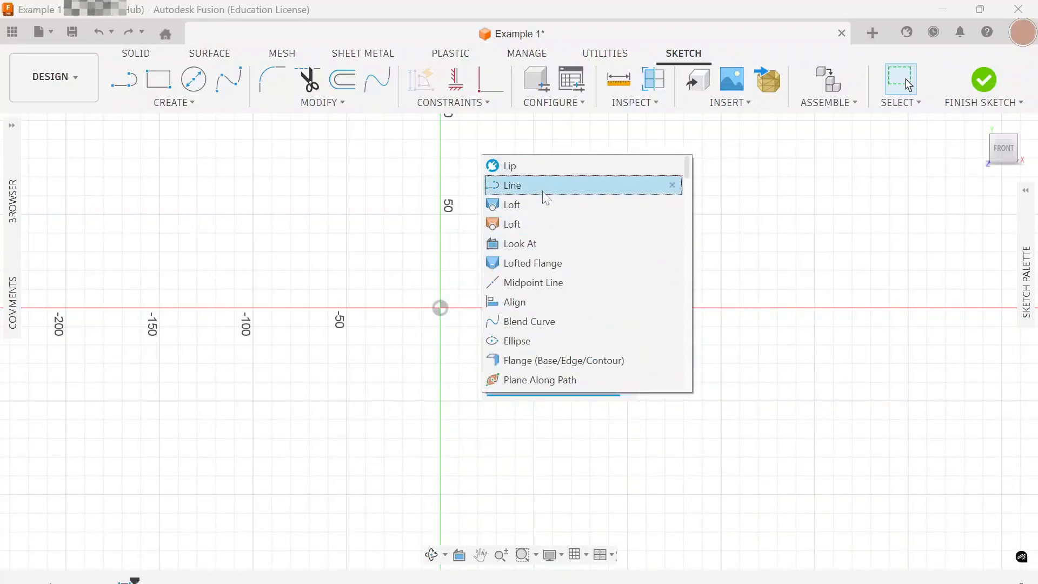
pyautogui.click(545, 197)
pyautogui.click(482, 202)
pyautogui.click(628, 297)
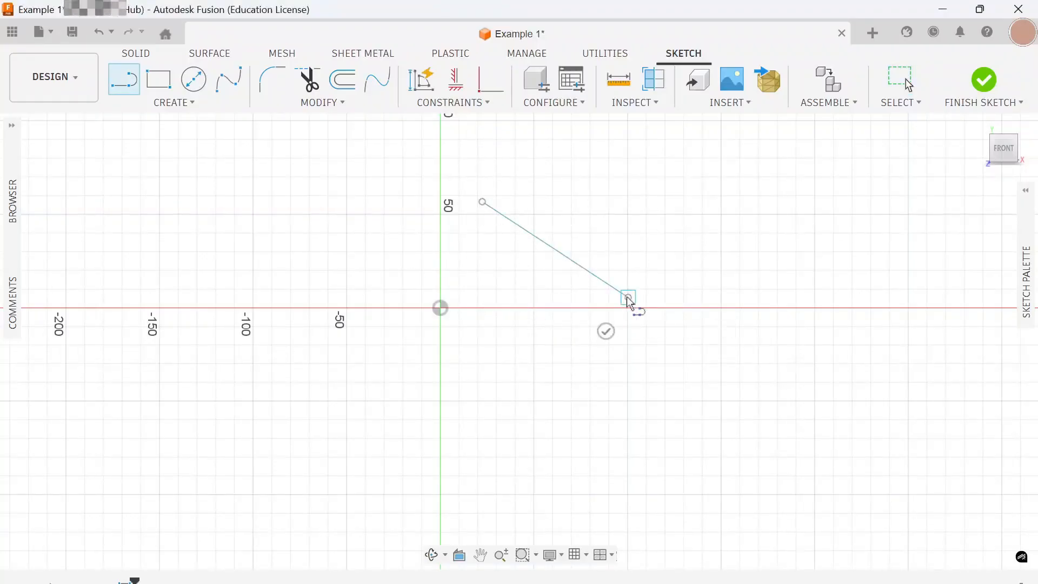
pyautogui.press('Escape')
pyautogui.hotkey('ctrl', 'z')
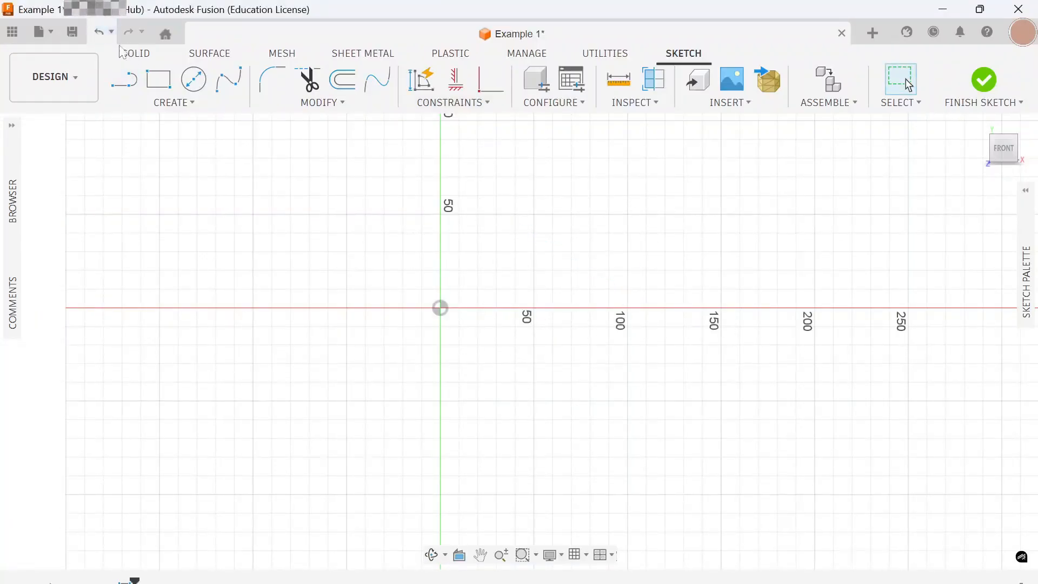
# Search the Sketch Shortcuts for the Extrude command and dismiss the search without starting it.
pyautogui.press('s')
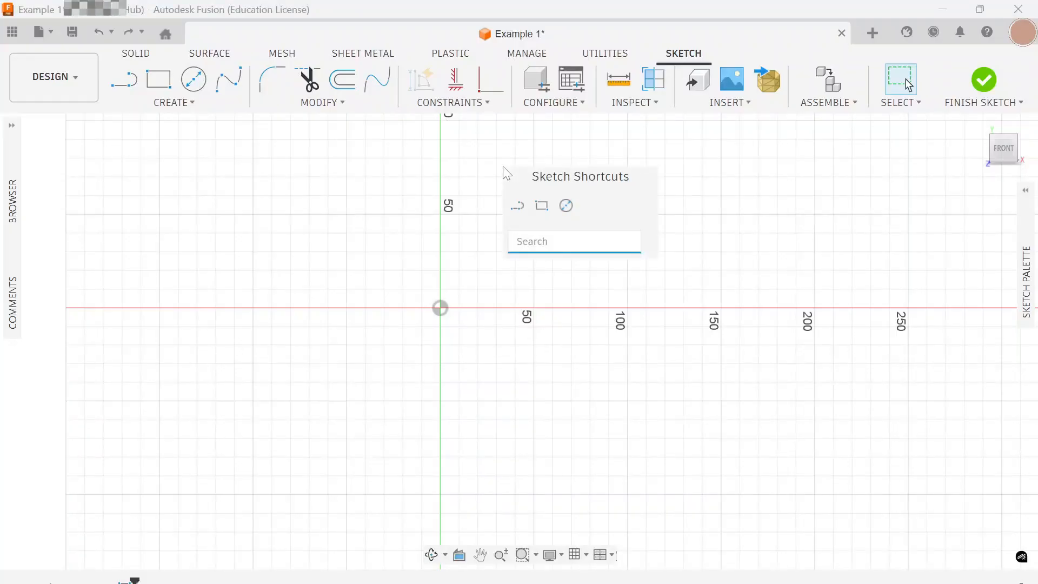
pyautogui.write('extr')
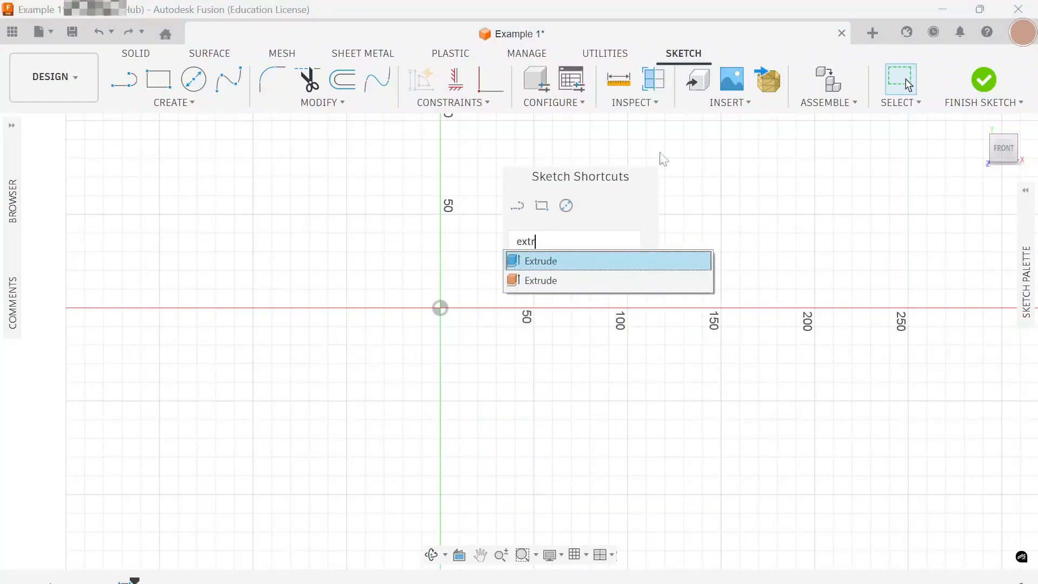
pyautogui.click(661, 223)
pyautogui.click(691, 203)
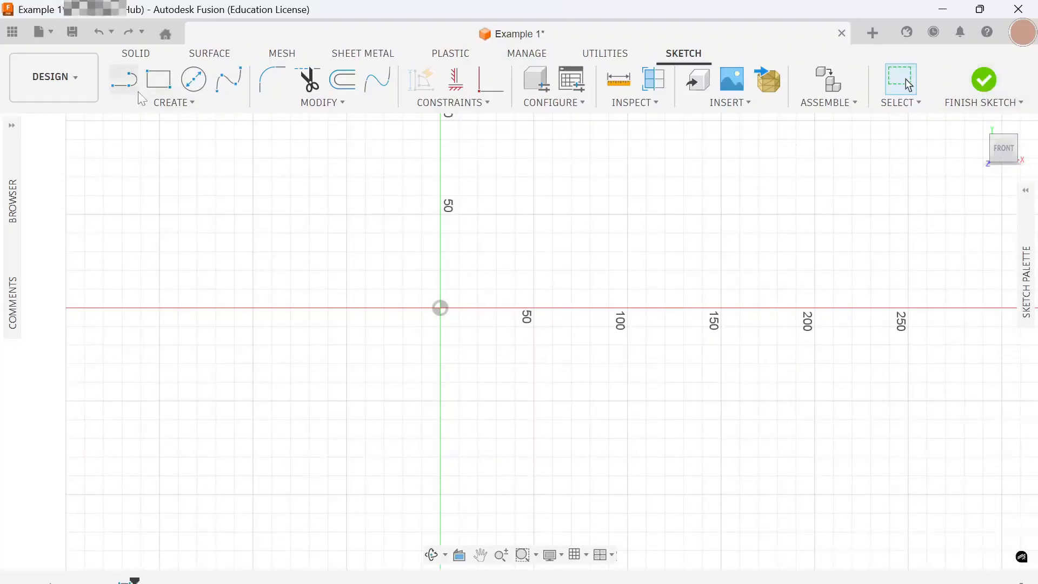
# Sketch a center diameter circle at the origin with a diameter of 175 mm.
pyautogui.click(123, 80)
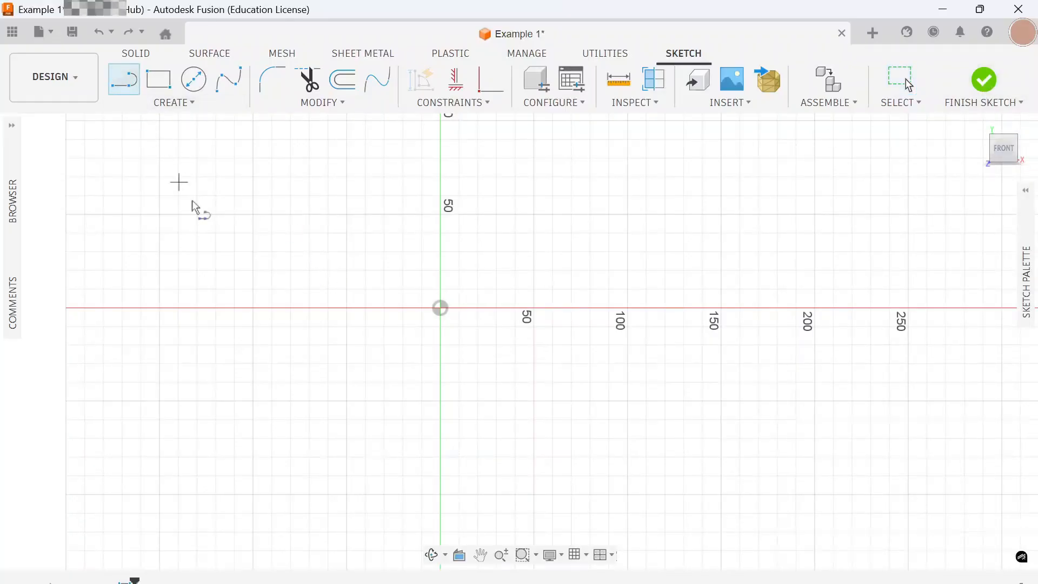
pyautogui.click(194, 80)
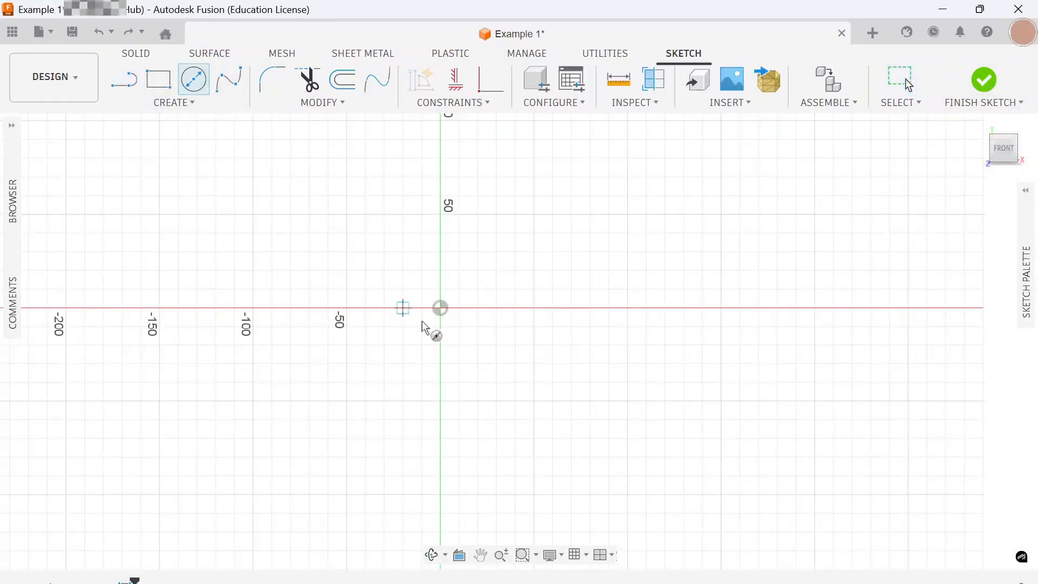
pyautogui.click(440, 308)
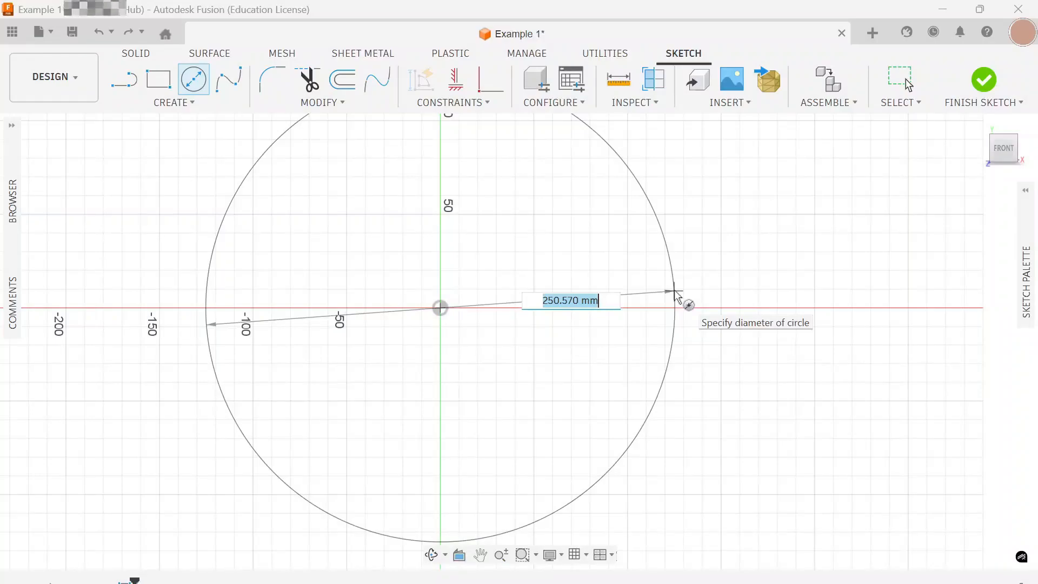
pyautogui.write('75')
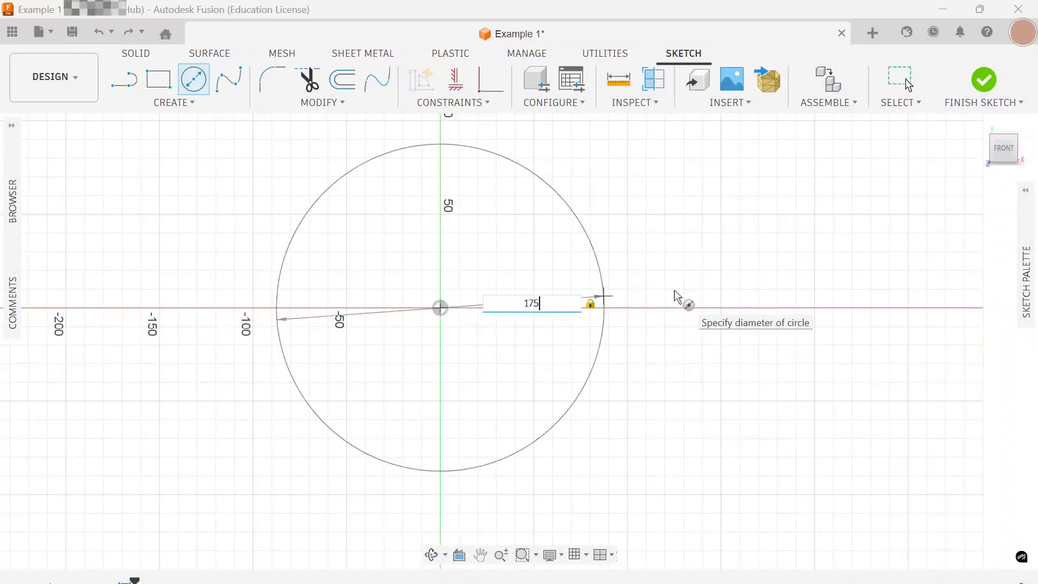
pyautogui.press('Return')
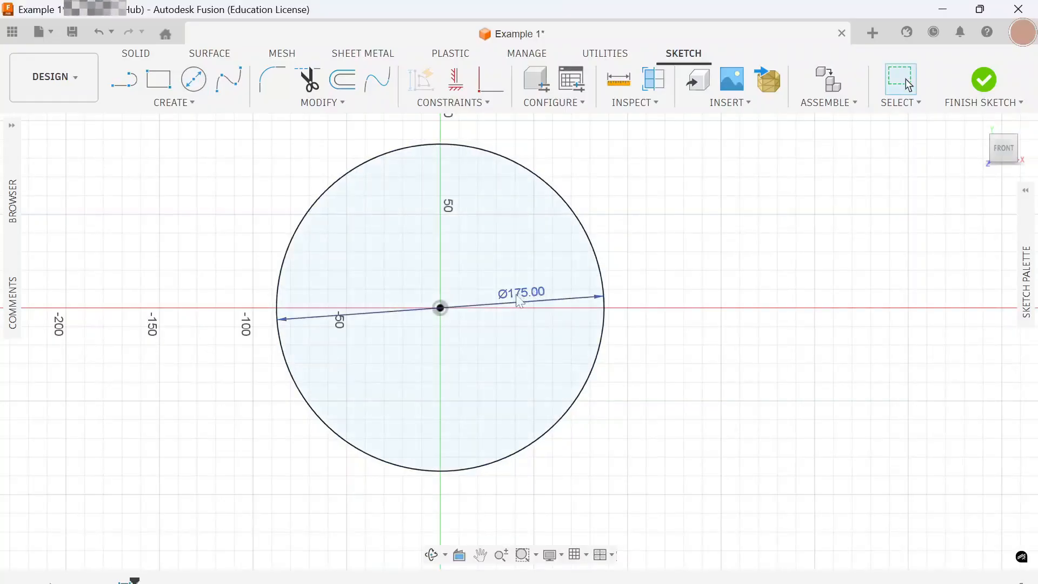
# Finish the sketch containing the origin-centred circle.
pyautogui.scroll(-2, 673, 331)
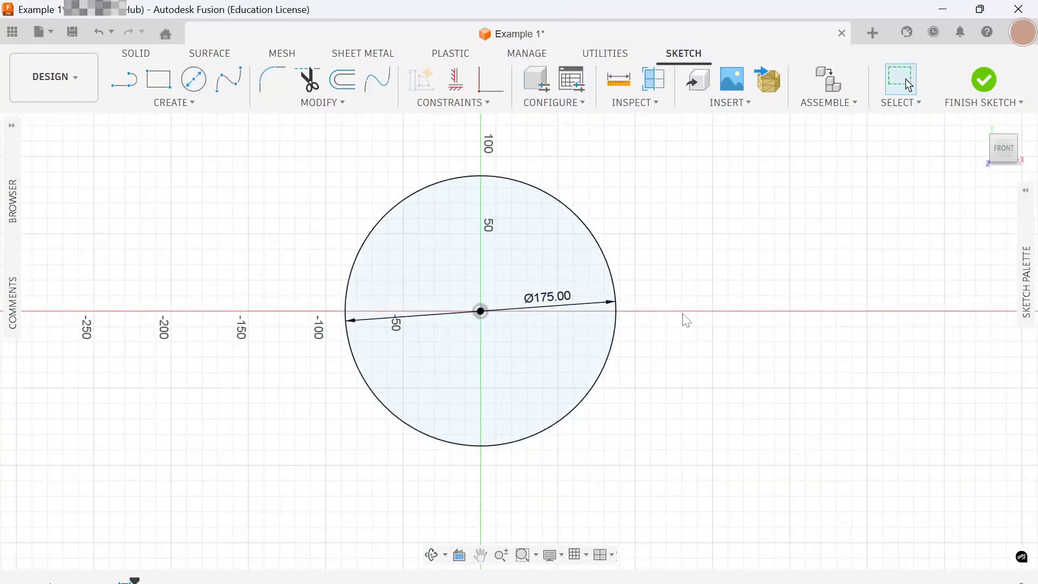
pyautogui.scroll(1, 698, 306)
pyautogui.moveTo(710, 312); pyautogui.dragTo(800, 316, button='middle')
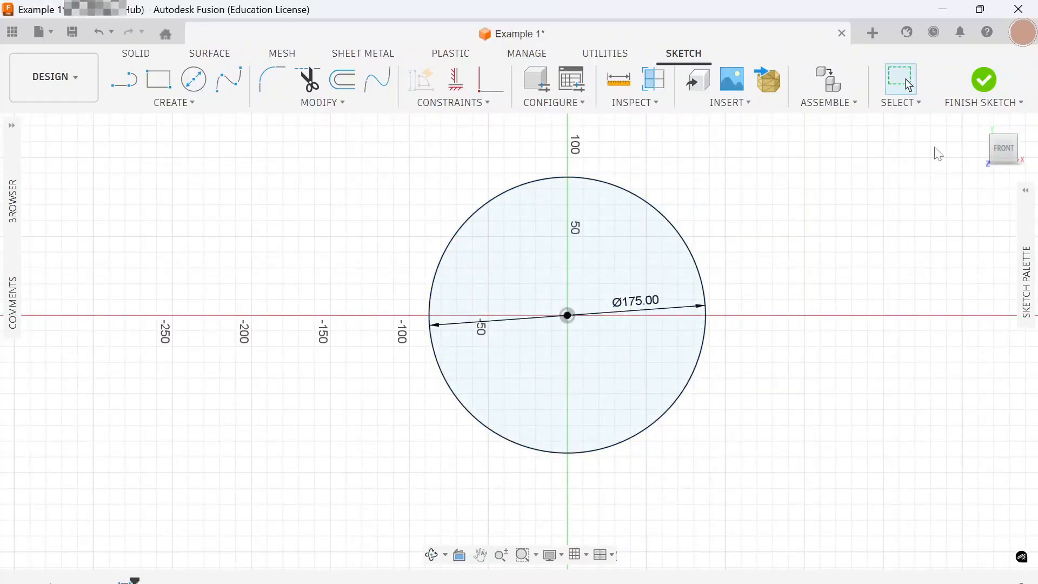
pyautogui.click(985, 82)
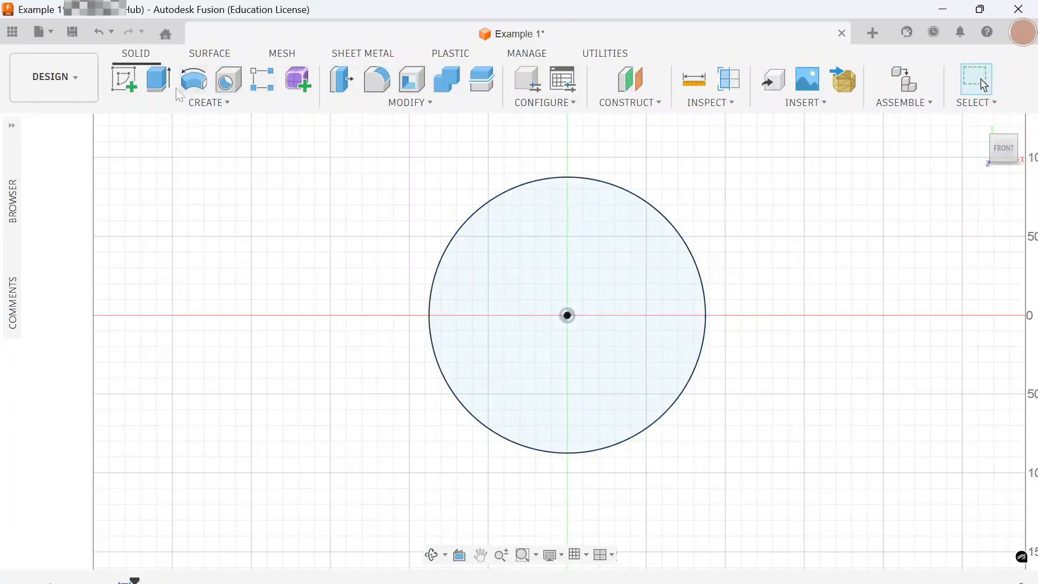
# Examine the circle sketch from an orbited angle and the standard views, returning to the upright front view.
pyautogui.moveTo(851, 359); pyautogui.dragTo(744, 345)
pyautogui.press('Escape')
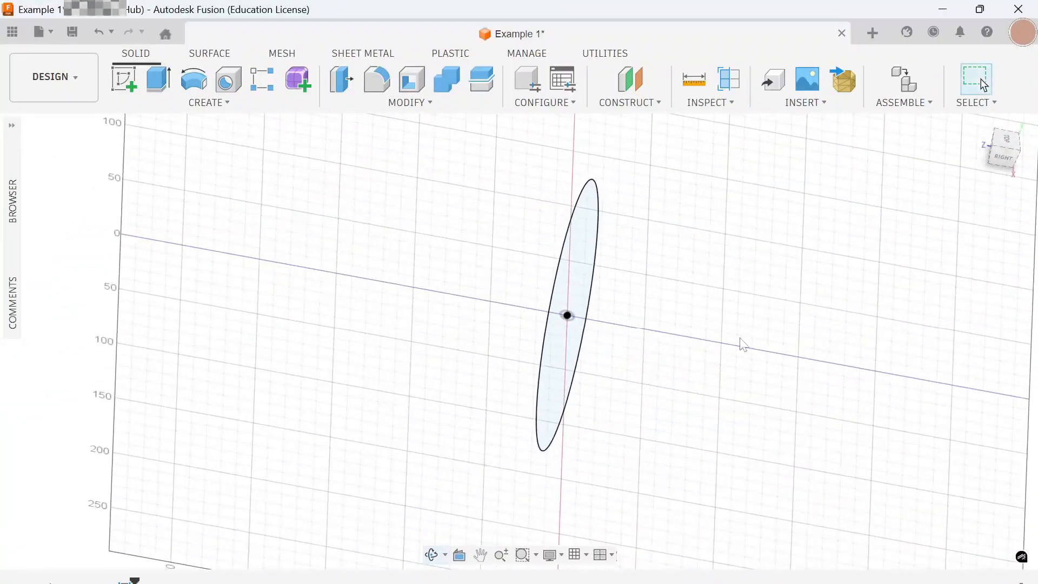
pyautogui.click(1008, 143)
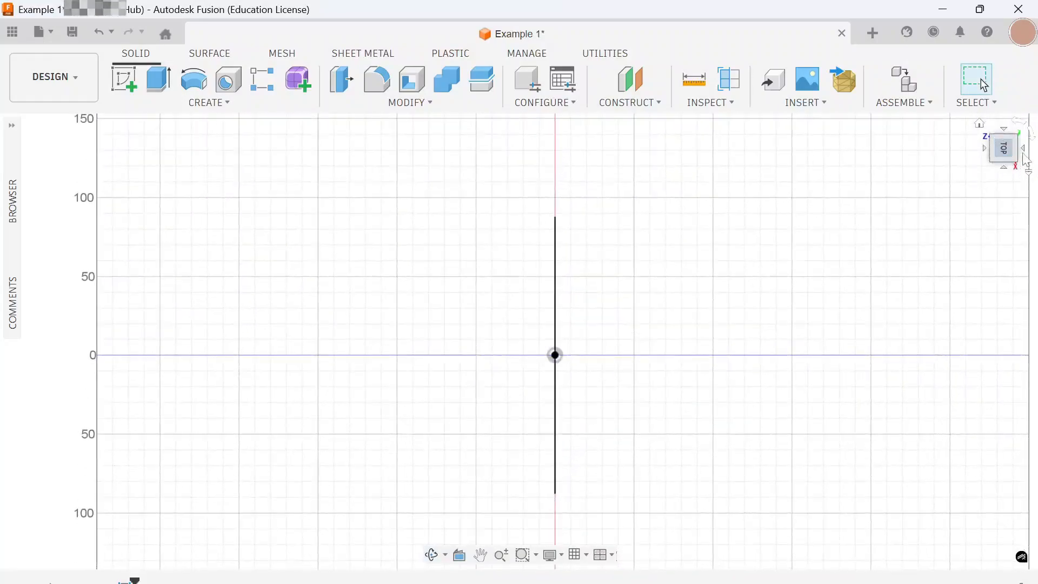
pyautogui.click(1024, 151)
pyautogui.click(1025, 151)
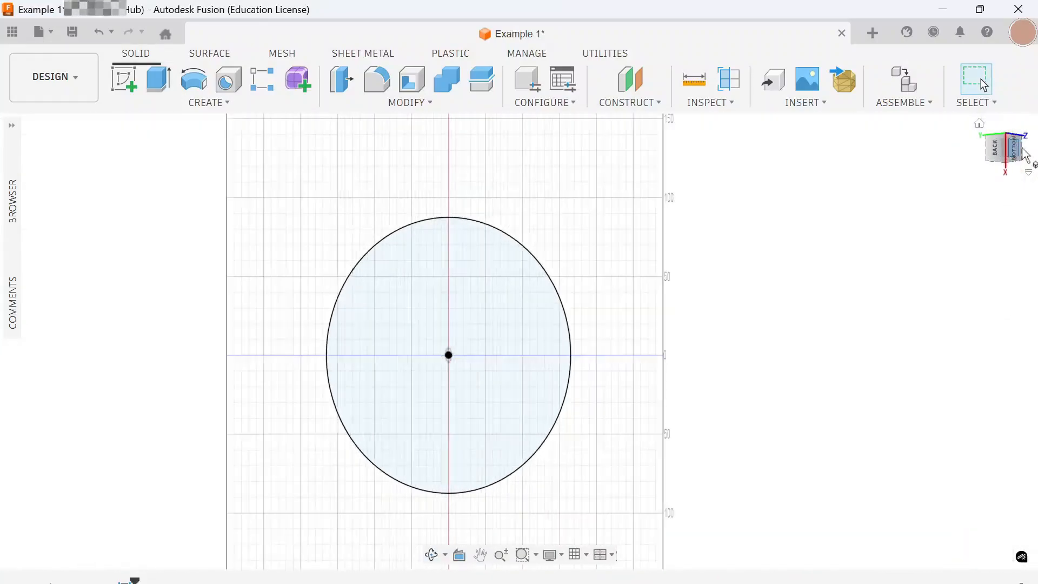
pyautogui.click(1024, 151)
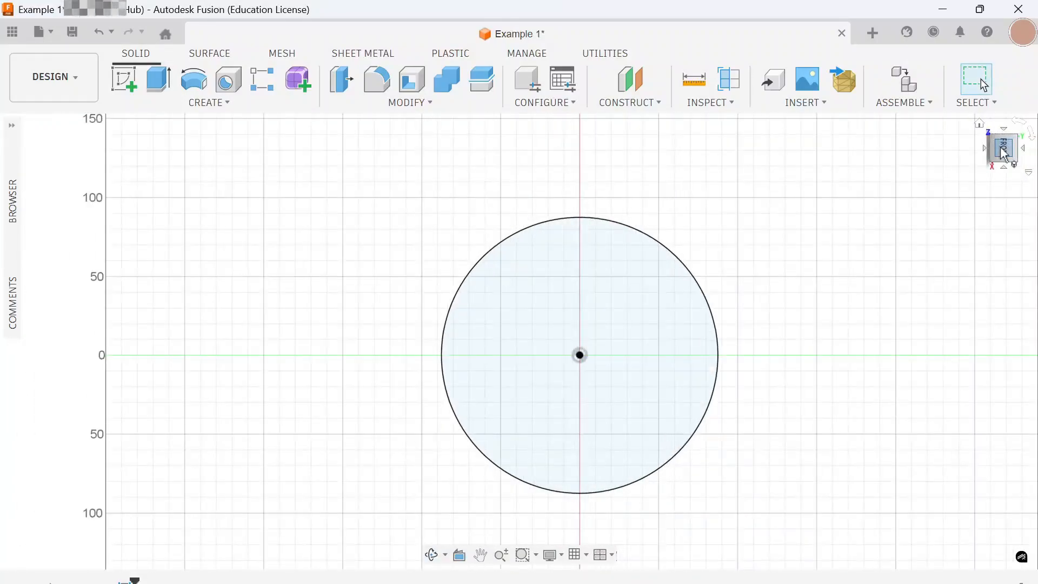
pyautogui.click(1020, 122)
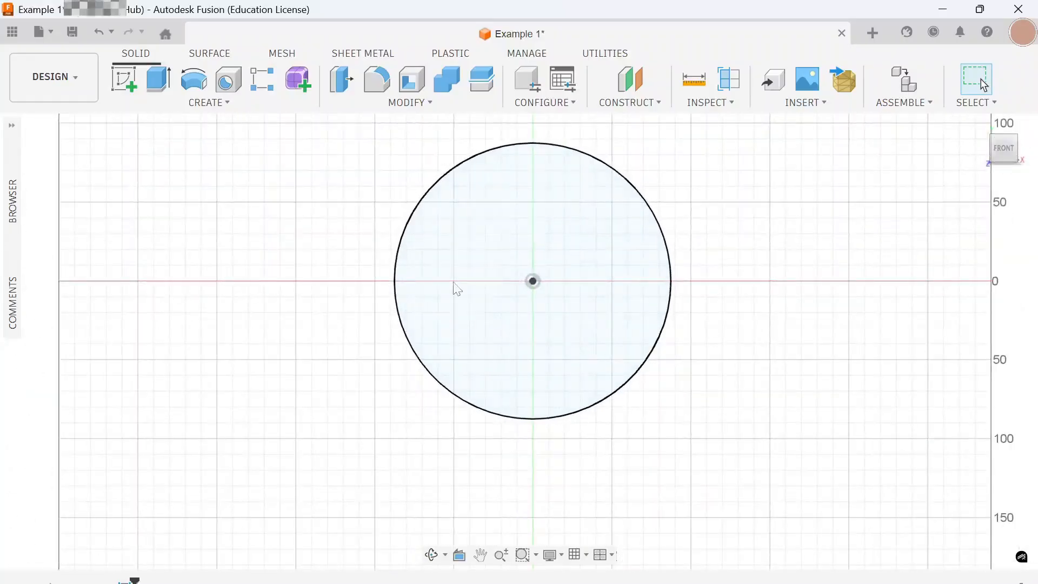
# Start a new sketch on the right plane, perpendicular to the existing circle.
pyautogui.click(116, 75)
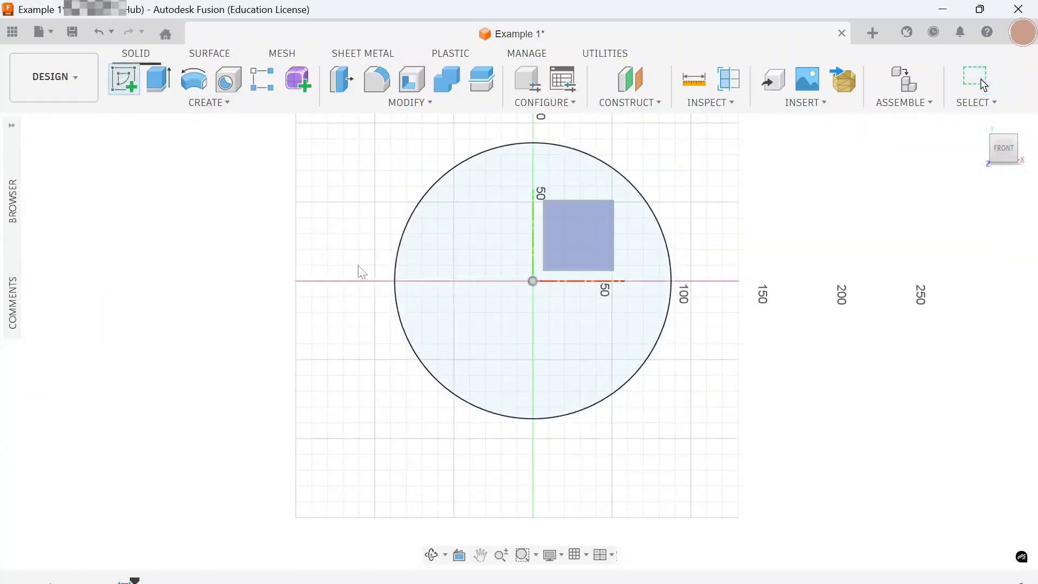
pyautogui.moveTo(737, 403)
pyautogui.keyDown('shift'); pyautogui.mouseDown(button='middle')
pyautogui.moveTo(658, 378)
pyautogui.moveTo(559, 317)
pyautogui.moveTo(512, 239)
pyautogui.mouseUp(button='middle'); pyautogui.keyUp('shift')
pyautogui.click(511, 239)
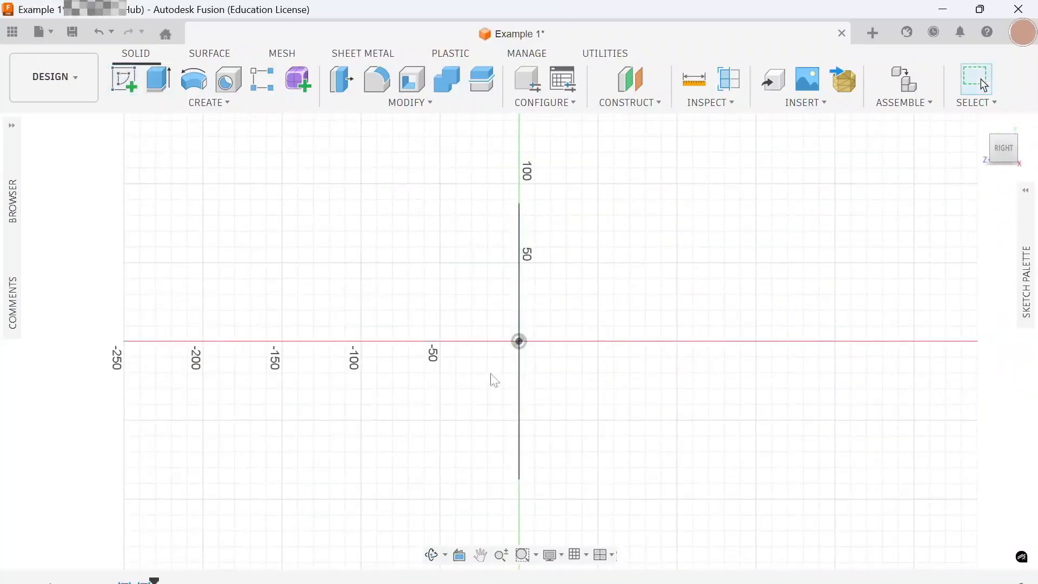
# Sketch a center diameter circle of 175 mm at the origin on the right plane and finish the sketch.
pyautogui.click(202, 79)
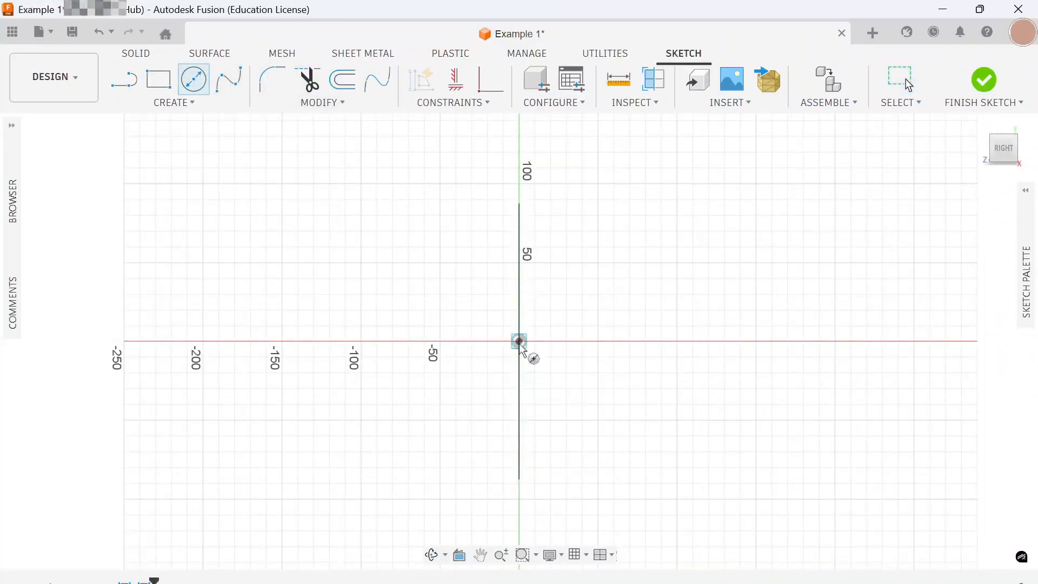
pyautogui.click(519, 341)
pyautogui.write('175')
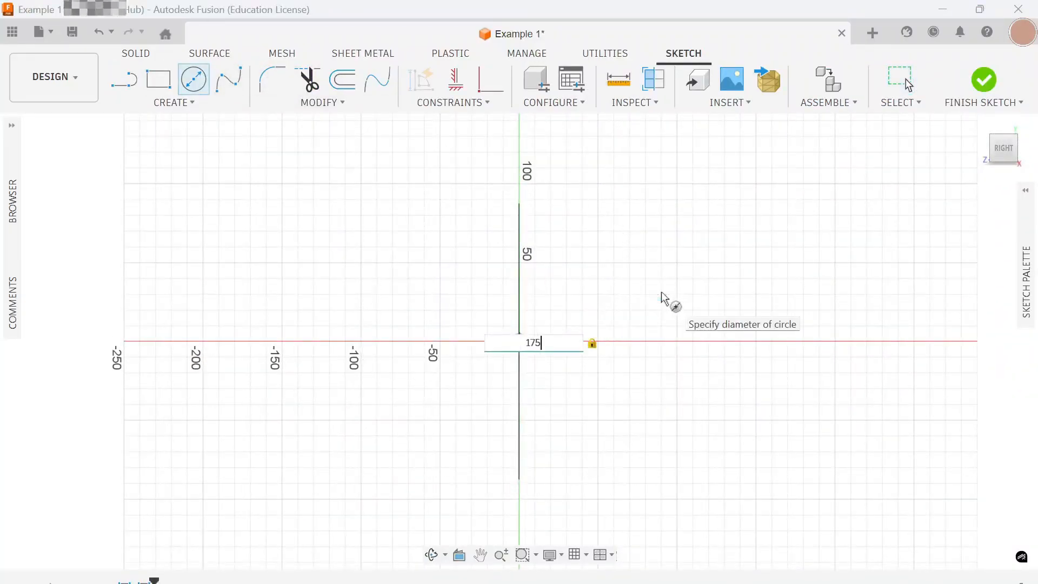
pyautogui.press('Return')
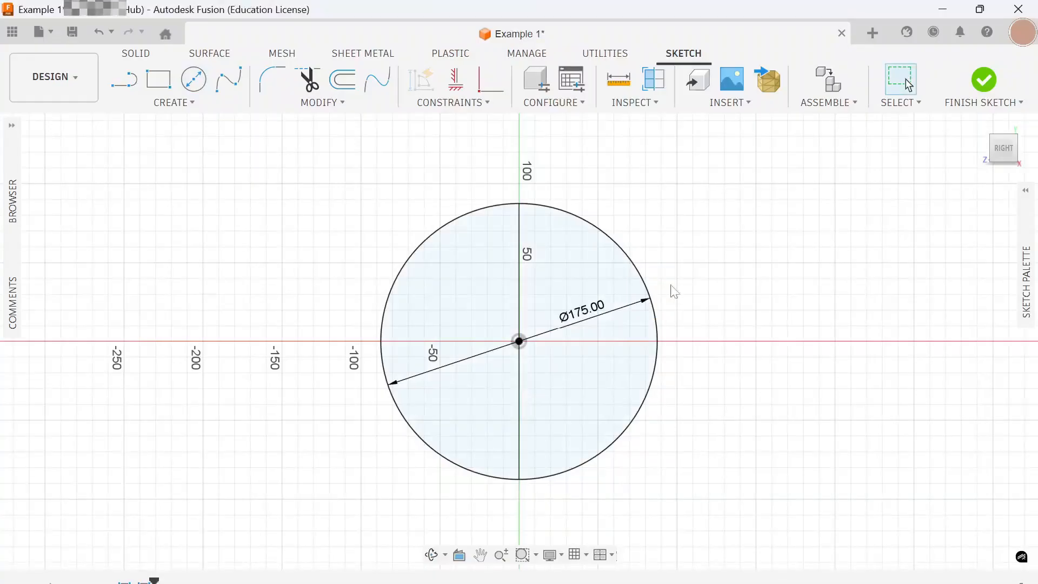
pyautogui.click(985, 83)
# Inspect the two perpendicular circles from several angles and save the Example 1 design.
pyautogui.keyDown('shift'); pyautogui.moveTo(781, 333); pyautogui.dragTo(857, 308, button='middle'); pyautogui.keyUp('shift')
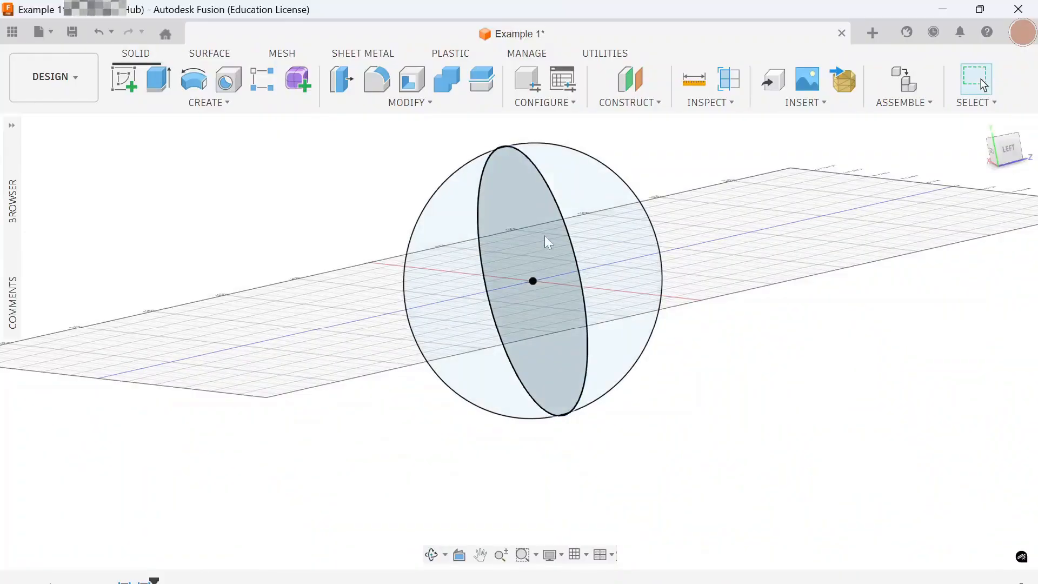
pyautogui.keyDown('shift'); pyautogui.moveTo(676, 241); pyautogui.dragTo(840, 265, button='middle'); pyautogui.keyUp('shift')
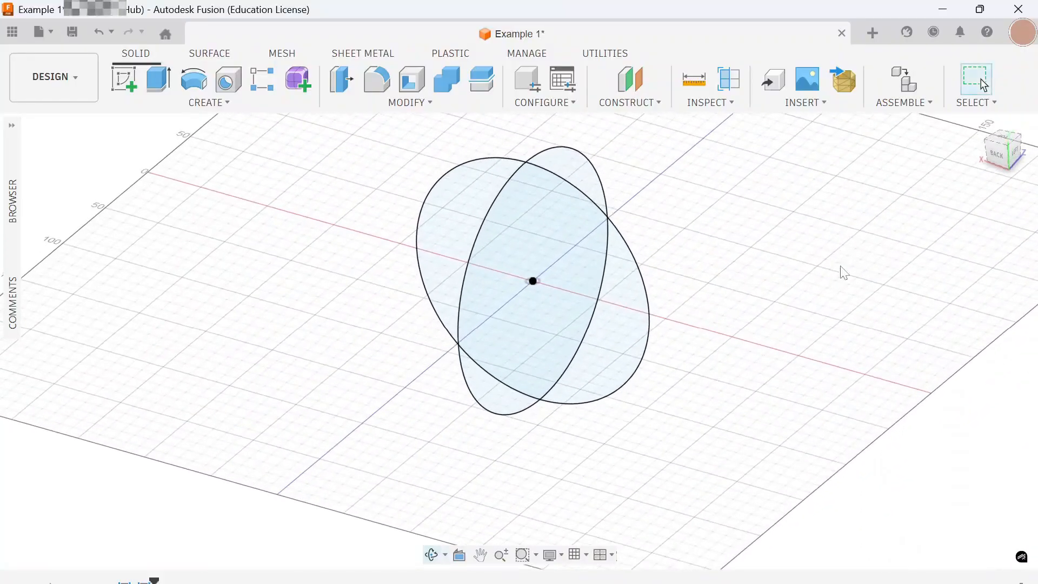
pyautogui.keyDown('shift'); pyautogui.moveTo(615, 399); pyautogui.dragTo(795, 331, button='middle'); pyautogui.keyUp('shift')
pyautogui.click(81, 34)
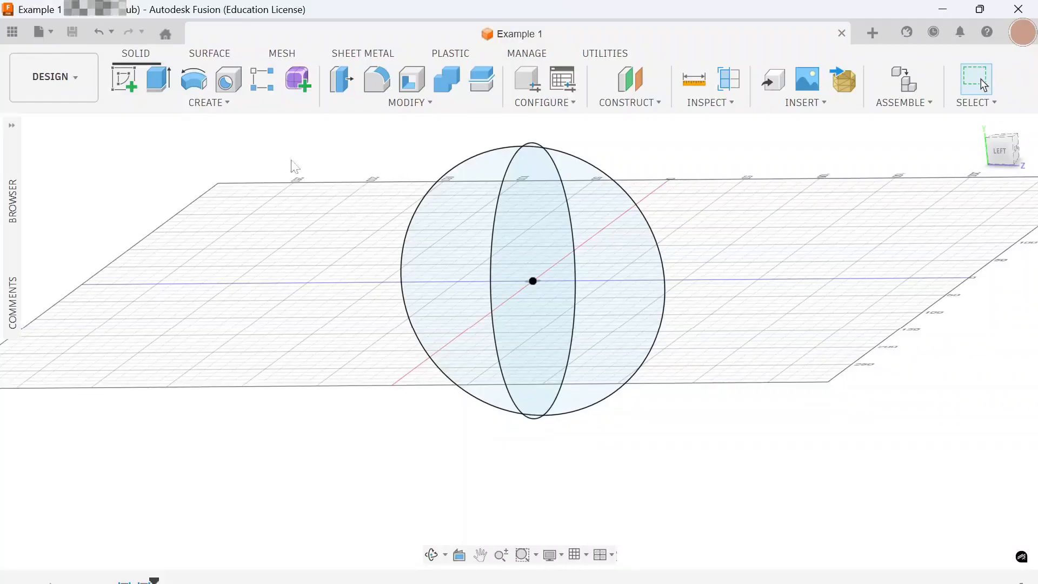
# Review the saved files in the AllThingsCAD project and the available file commands, leaving both closed.
pyautogui.click(12, 32)
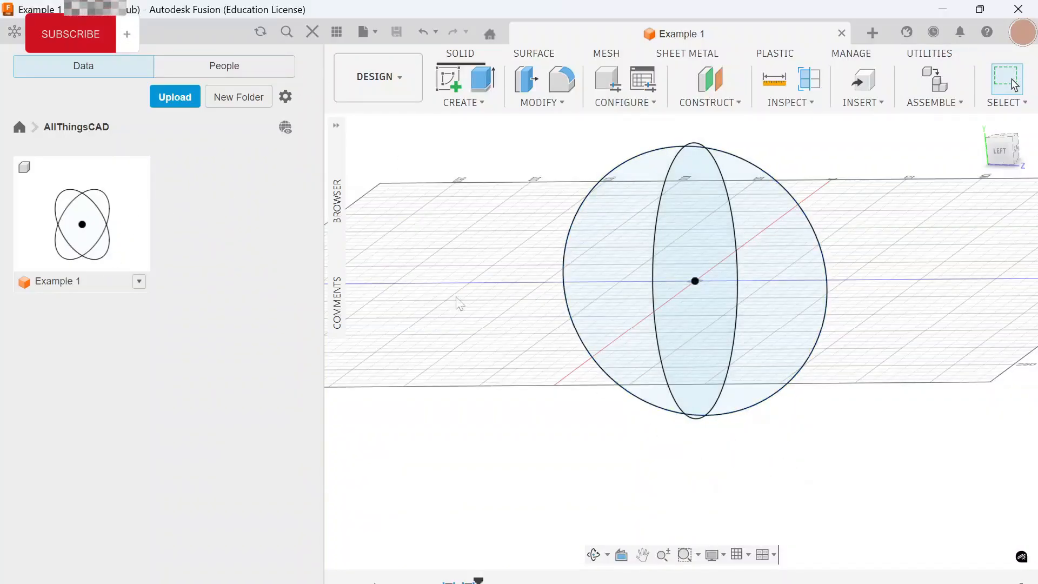
pyautogui.click(312, 31)
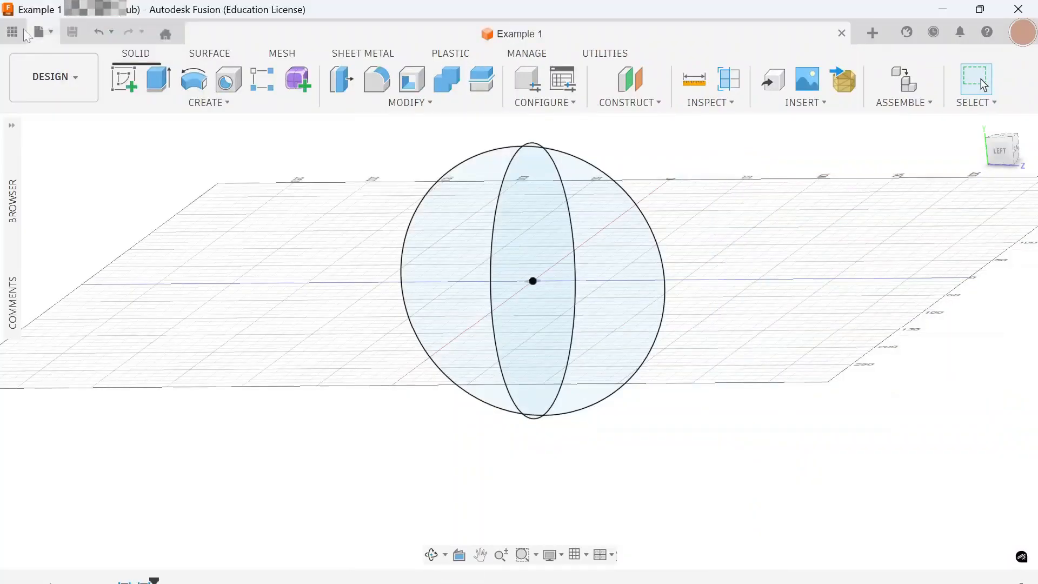
pyautogui.click(48, 36)
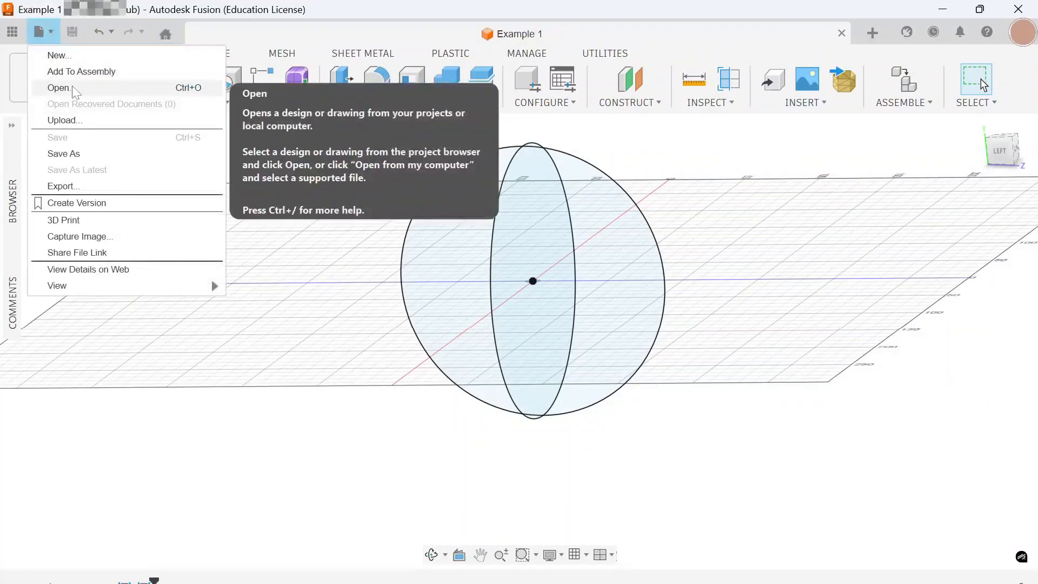
pyautogui.click(300, 373)
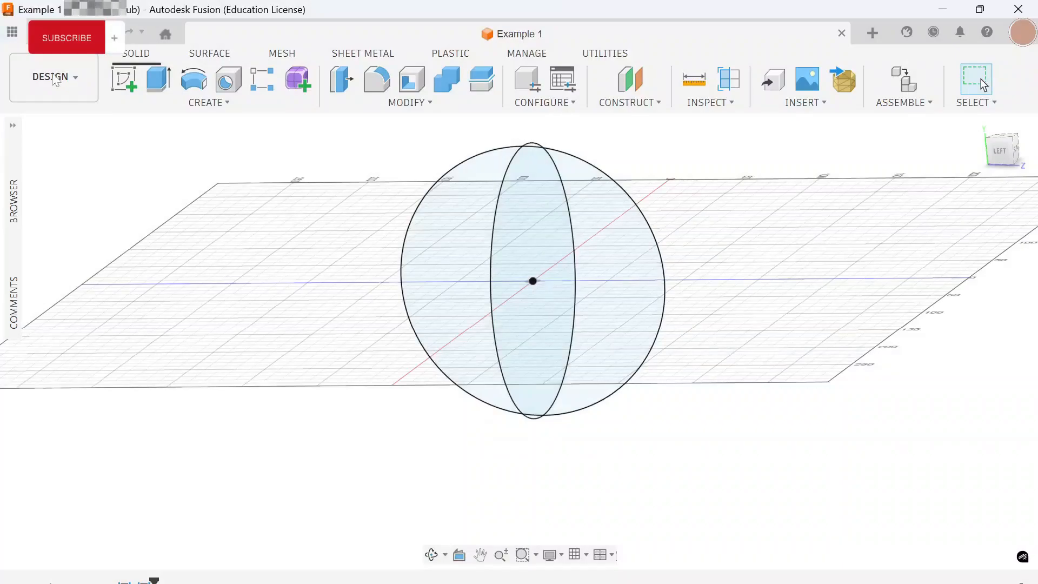
pyautogui.click(12, 31)
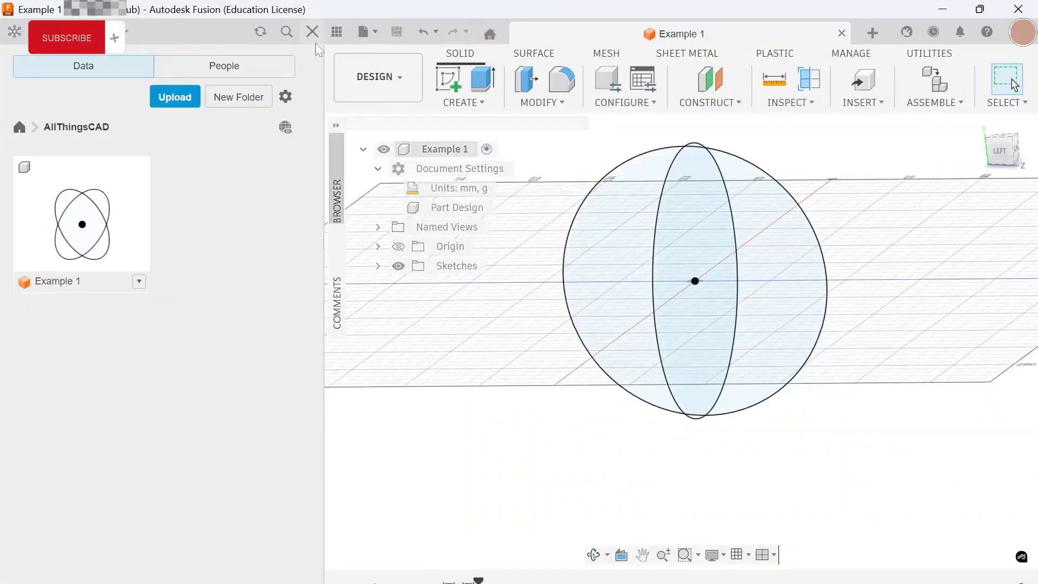
pyautogui.click(313, 32)
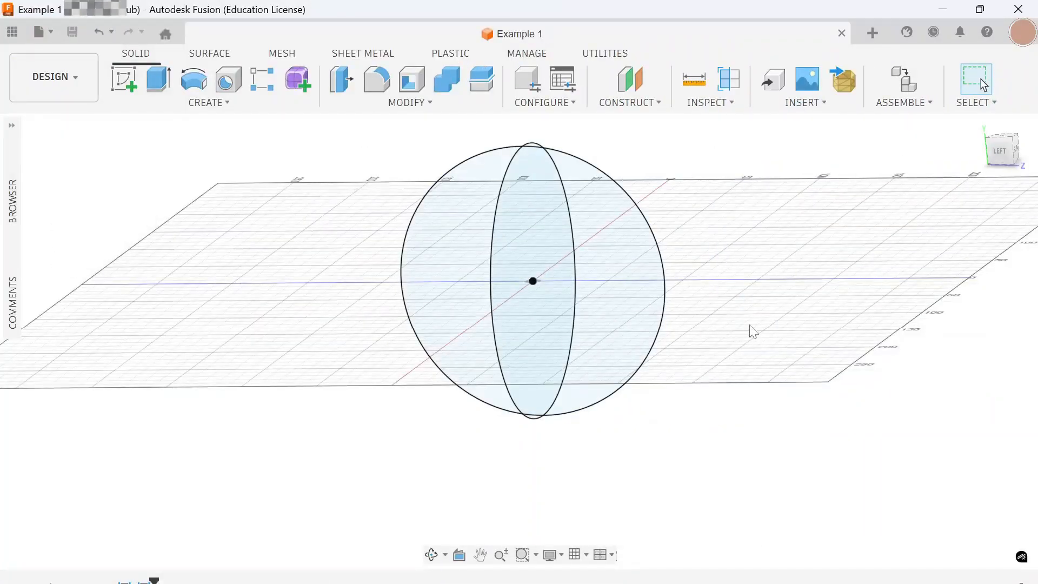